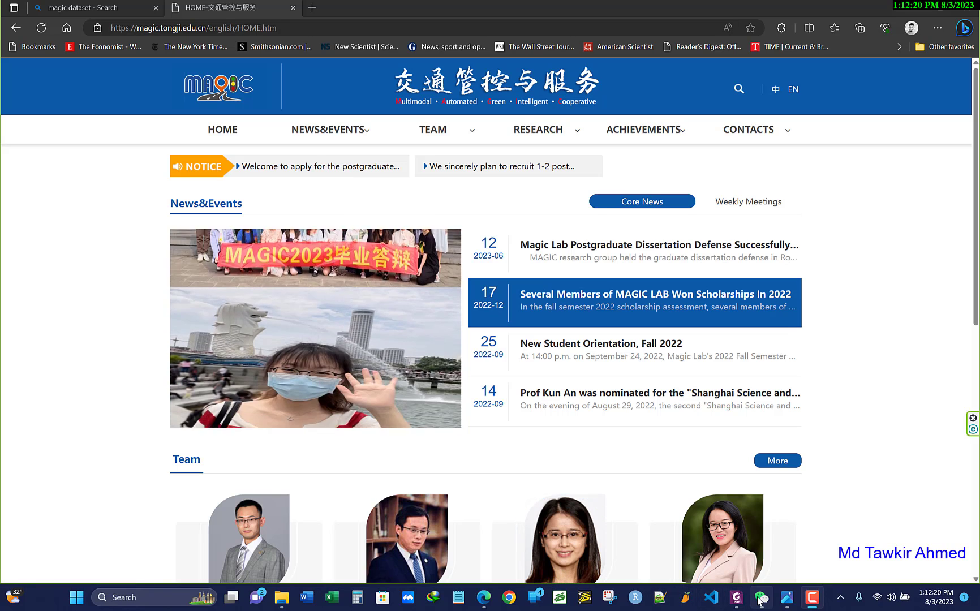
- View the route diagram screenshot, then close the photo and return to the browser
mouse_move(758, 600)
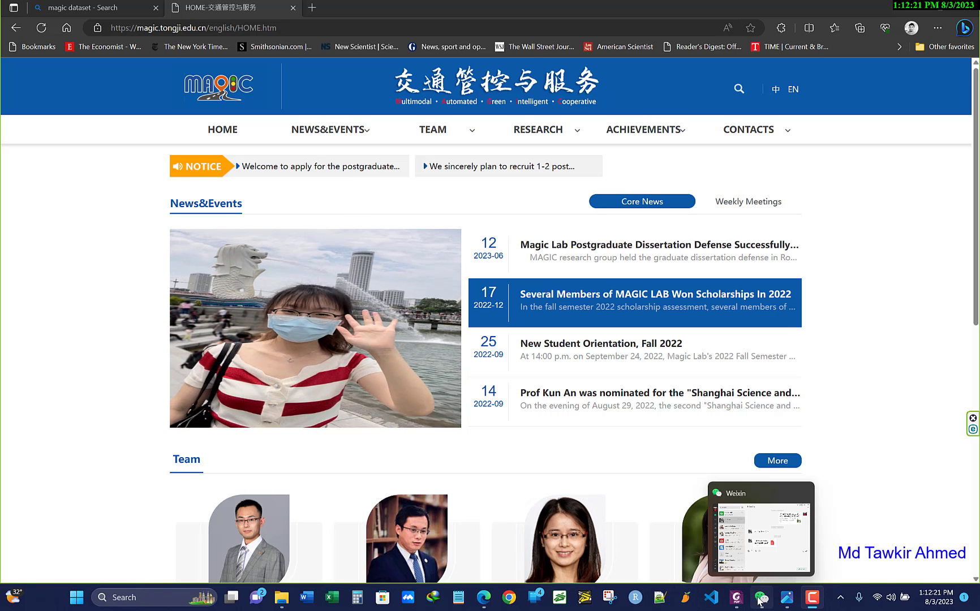
click(786, 597)
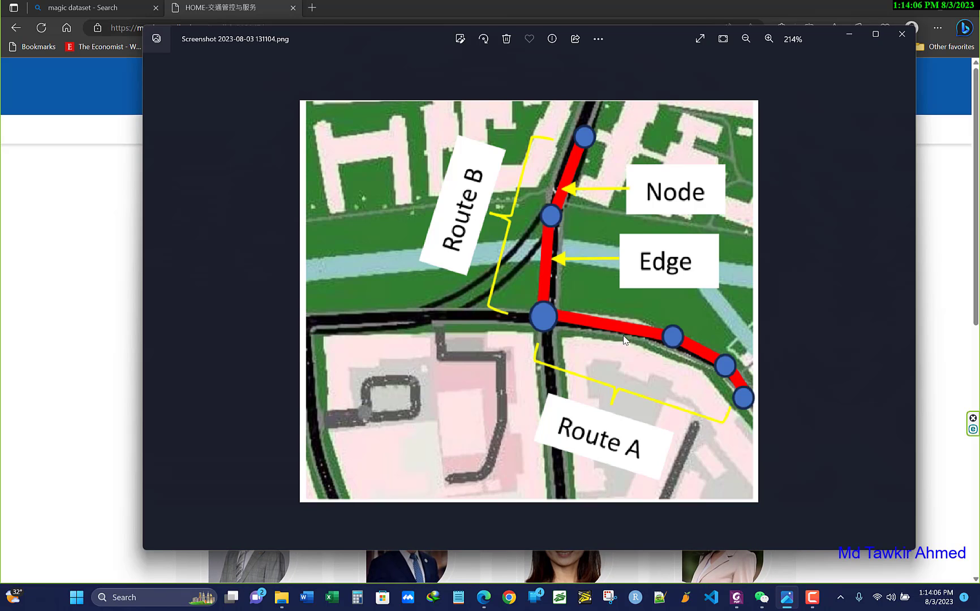
click(847, 36)
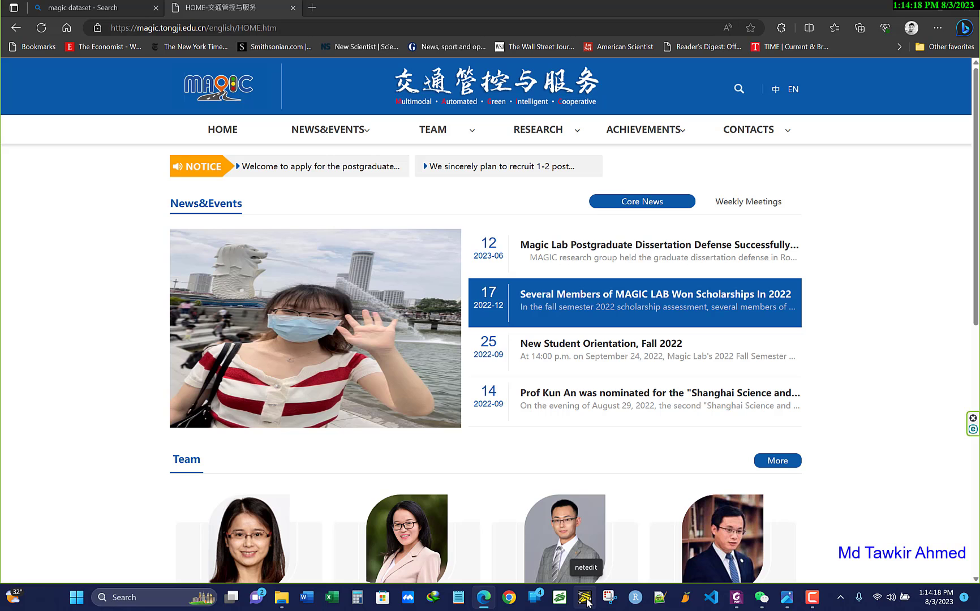
- Search for netedit from the taskbar and launch it
click(158, 597)
text(netedit)
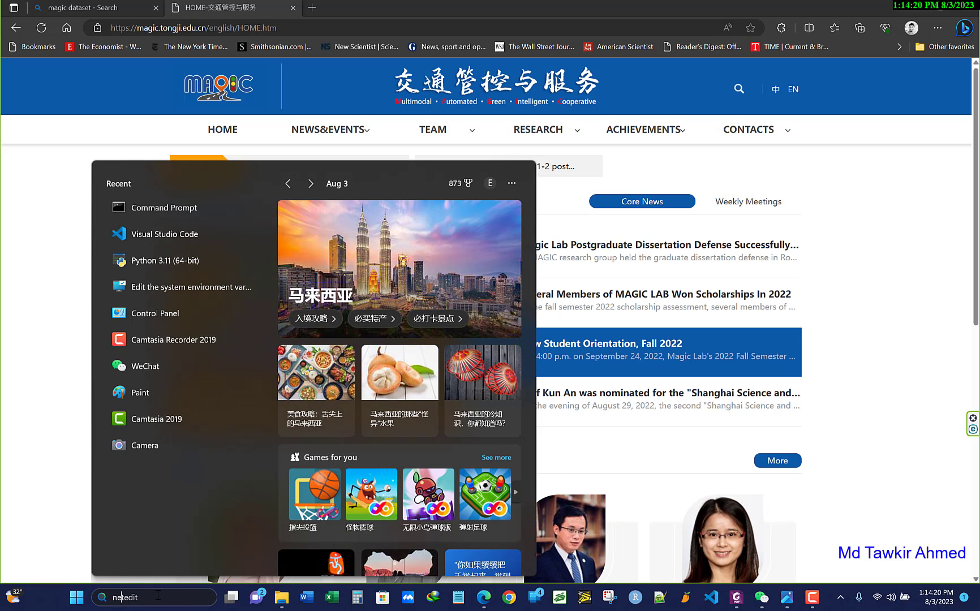
click(182, 238)
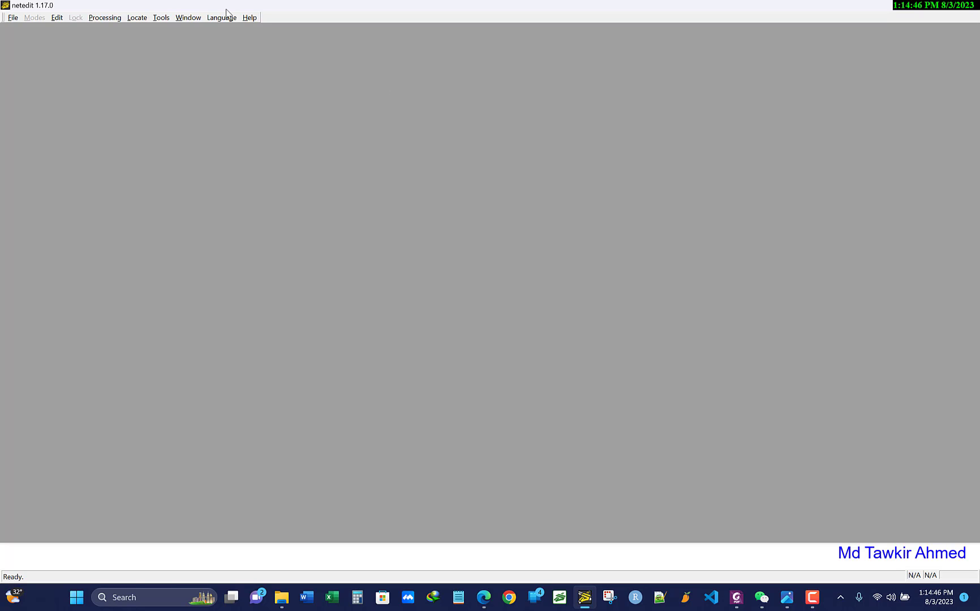
- Create a new empty network and look through the Help and Tools menus
click(14, 19)
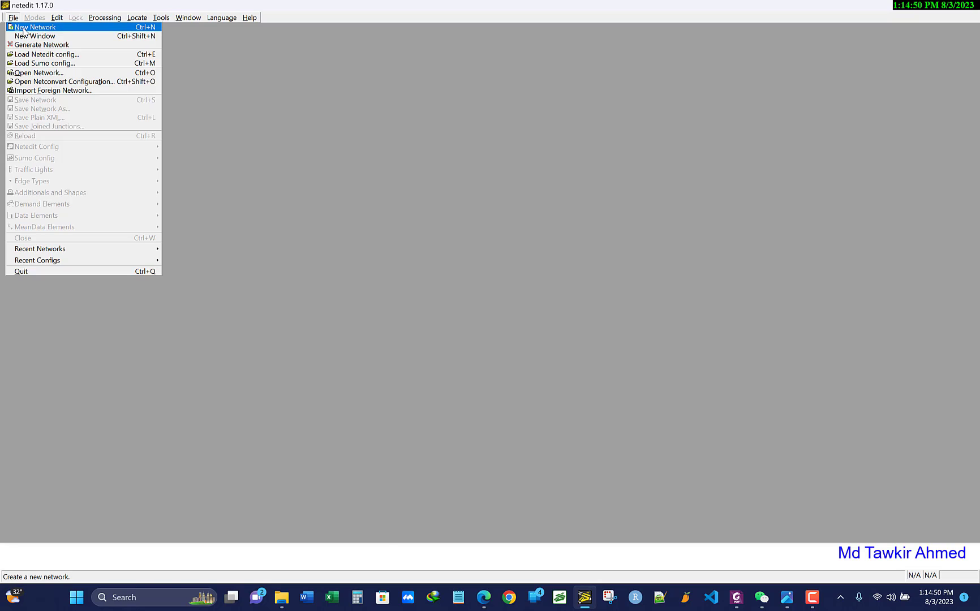
click(25, 31)
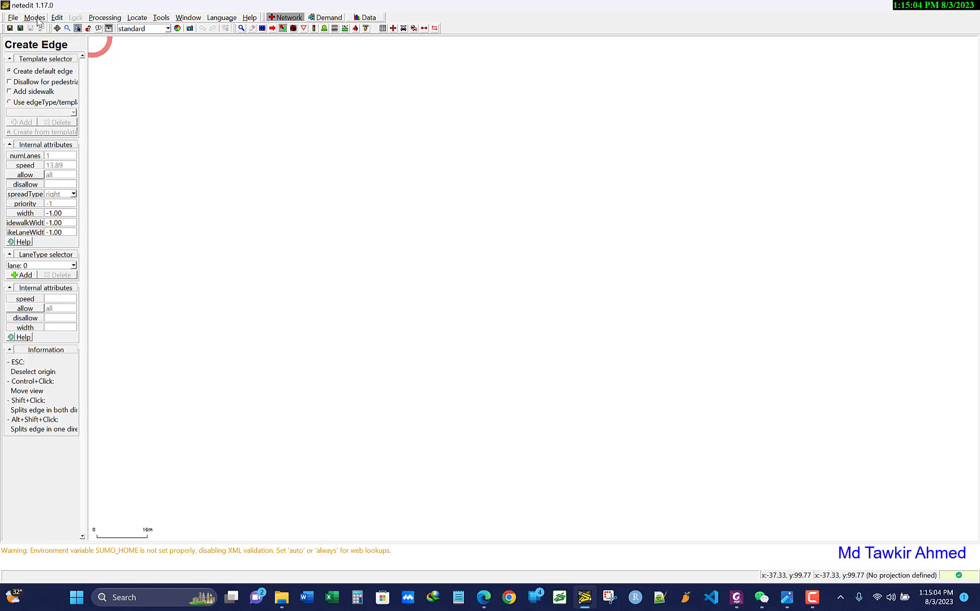
click(249, 18)
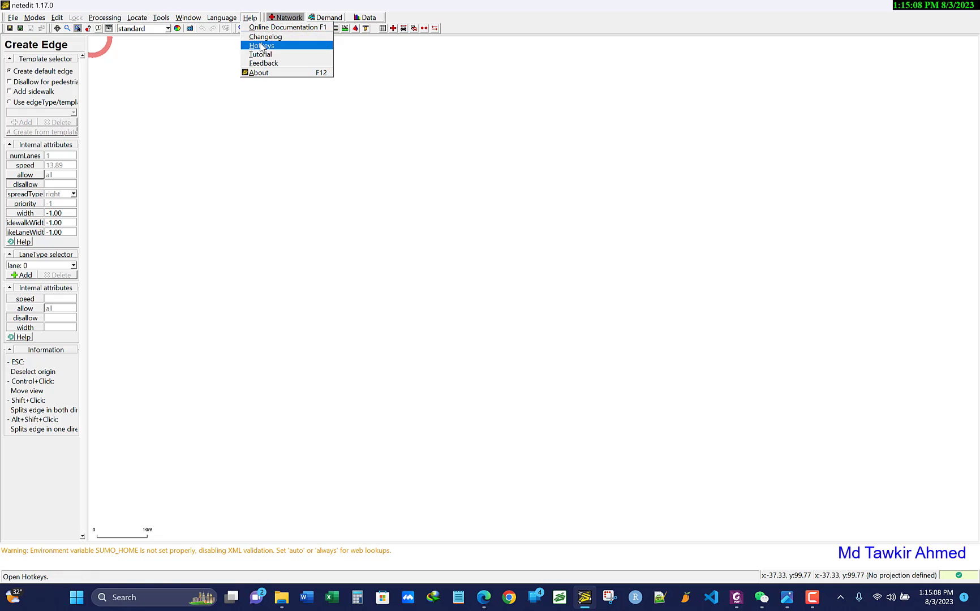
click(228, 11)
click(161, 17)
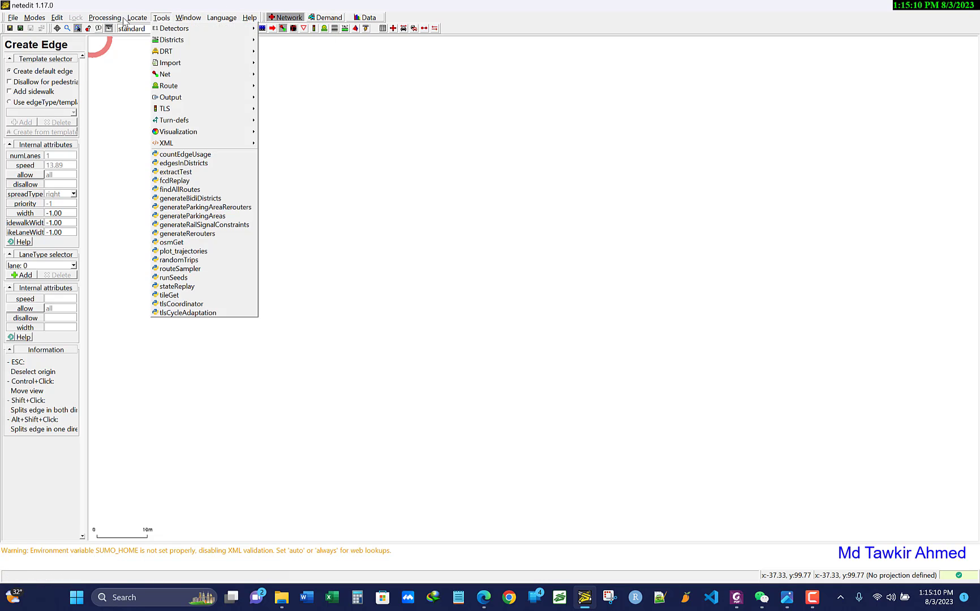
mouse_move(52, 19)
mouse_move(249, 18)
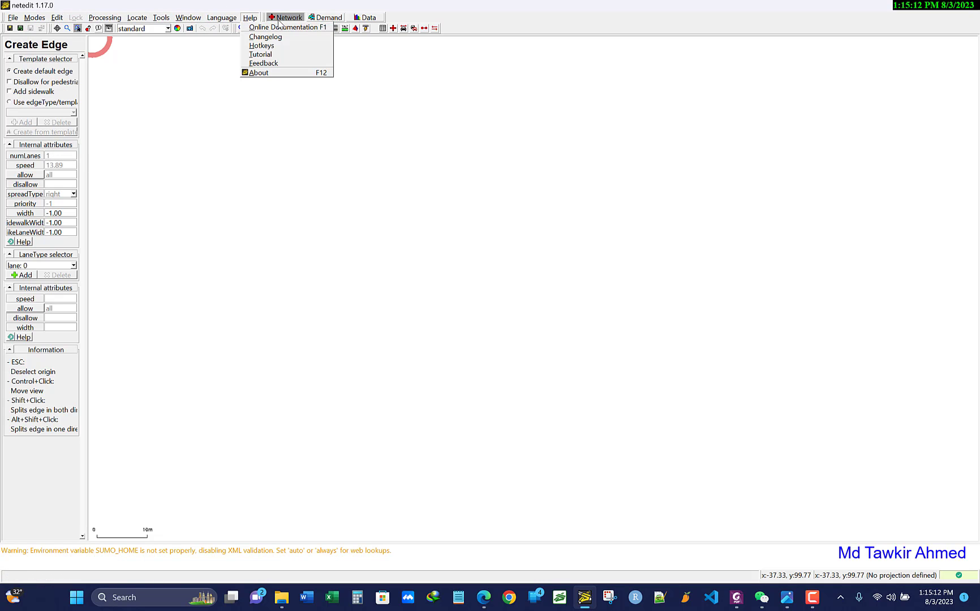
click(334, 9)
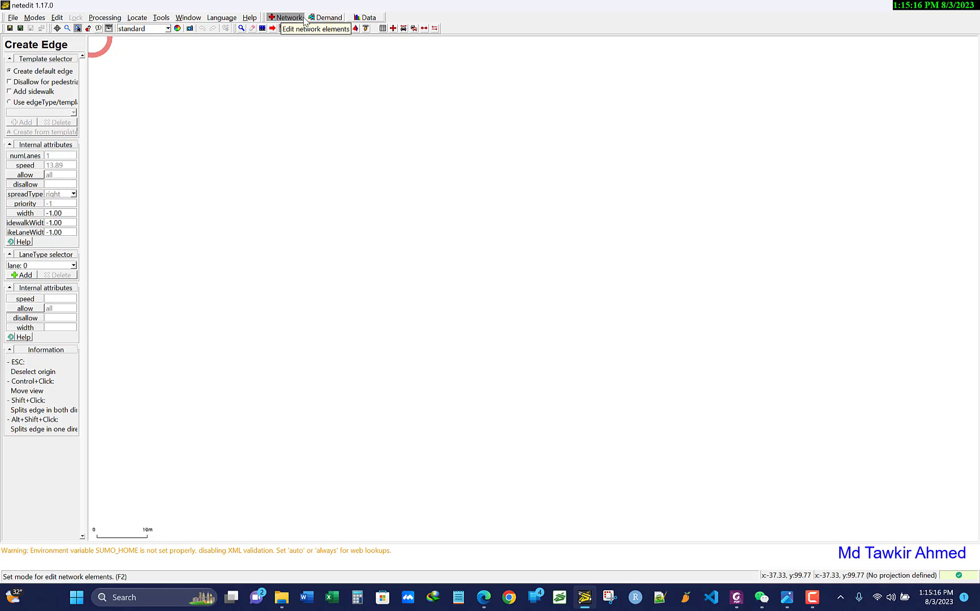
- Try the Demand and Data modes, then return to Network mode
click(328, 19)
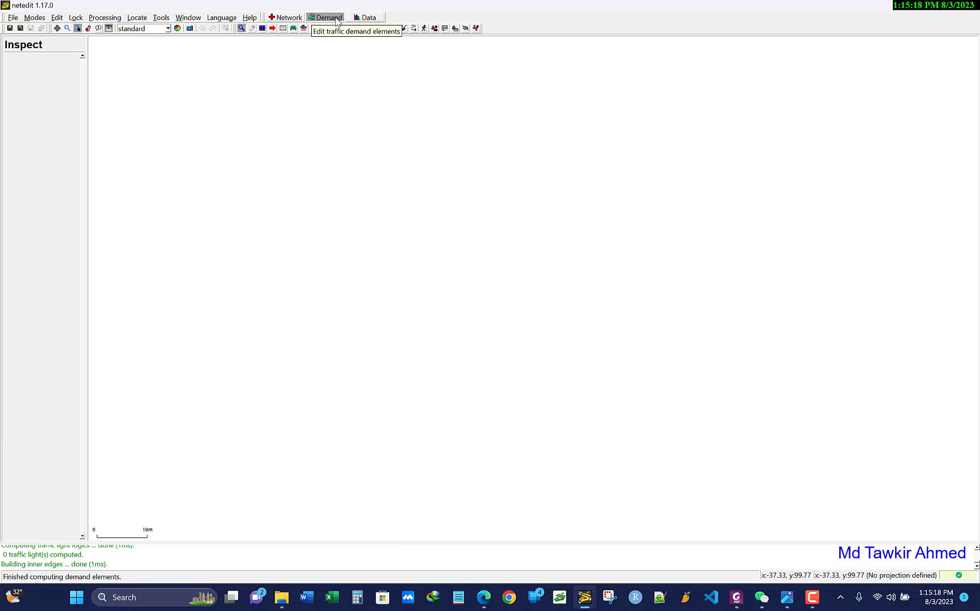
click(357, 18)
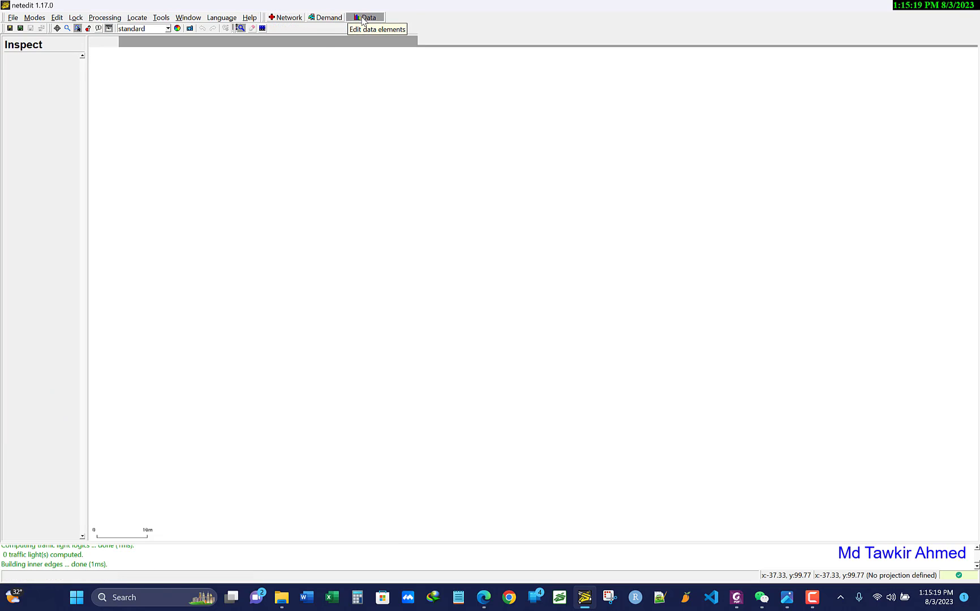
click(327, 19)
click(300, 19)
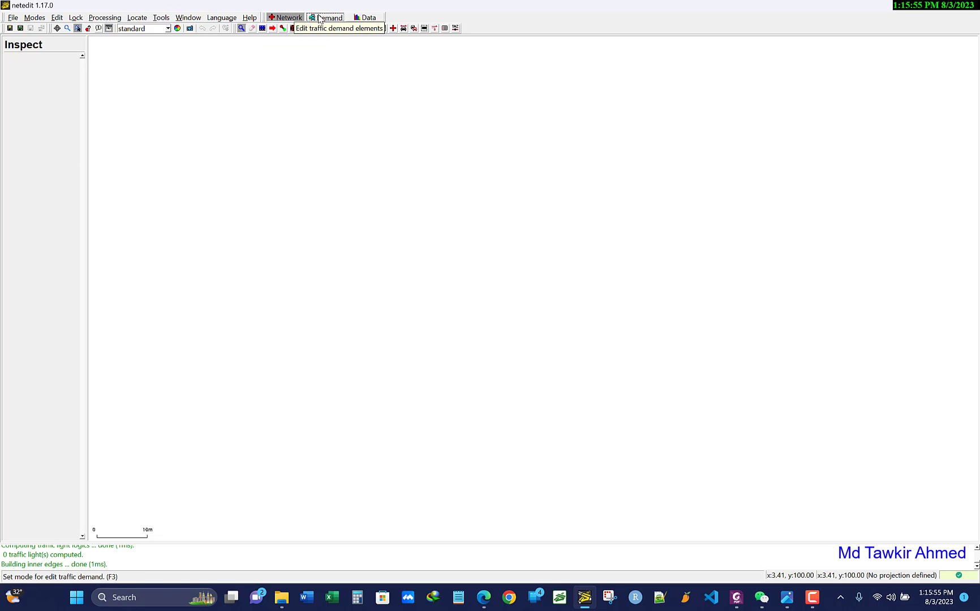
- In Create Edge mode, sketch two trial edges, then undo them and recompute with F5
click(283, 28)
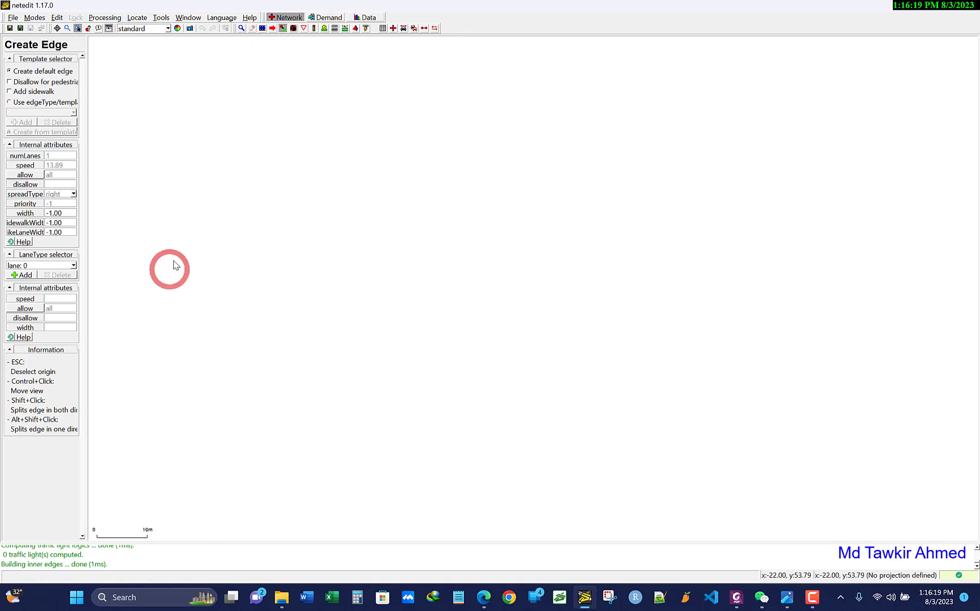
click(216, 189)
click(574, 199)
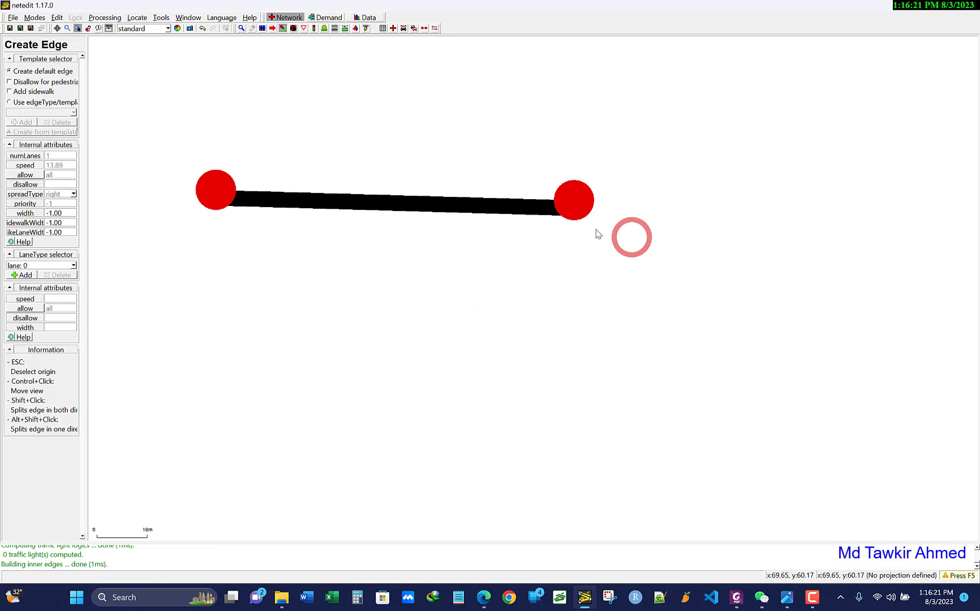
click(356, 125)
click(636, 147)
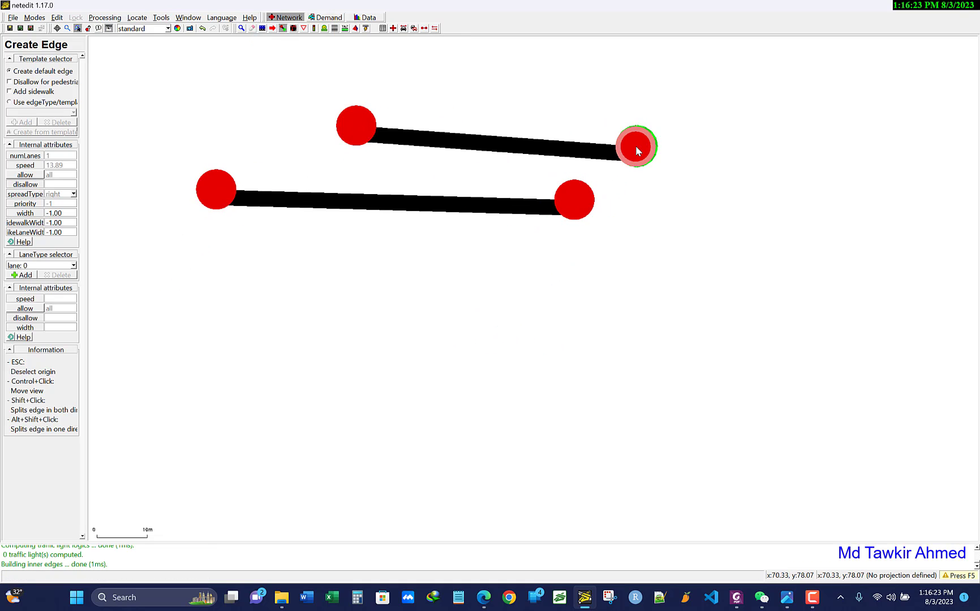
key(ctrl+z)
key(ctrl+z)
key(F5)
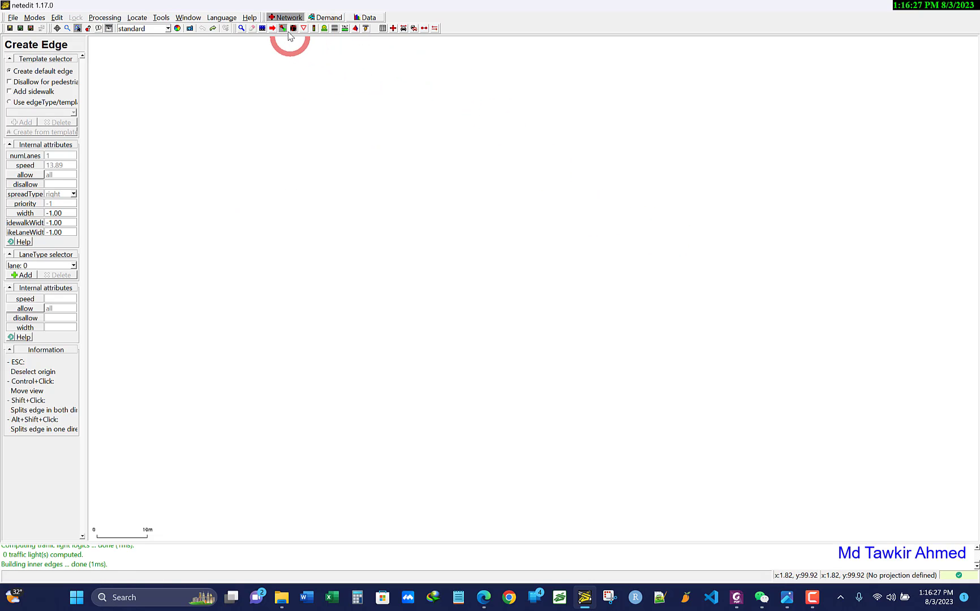
- Draw a horizontal edge and a chained run with Edge chain mode on, then cancel and undo everything
click(243, 151)
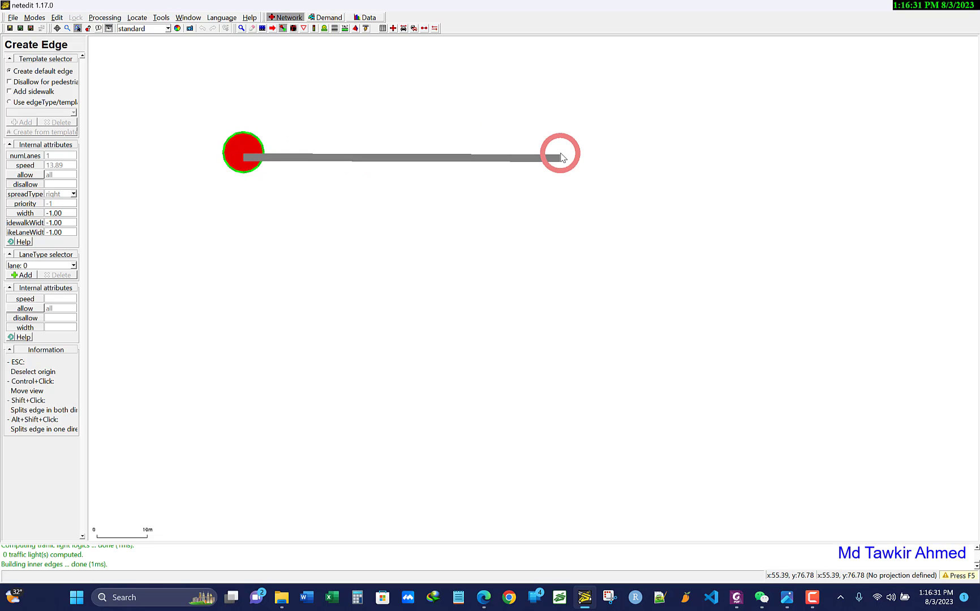
click(560, 157)
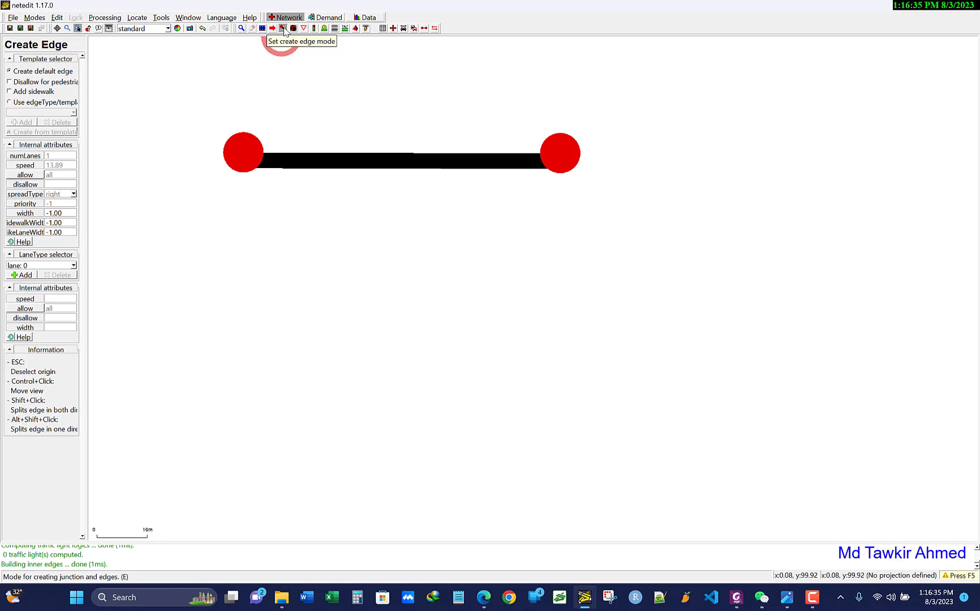
click(423, 30)
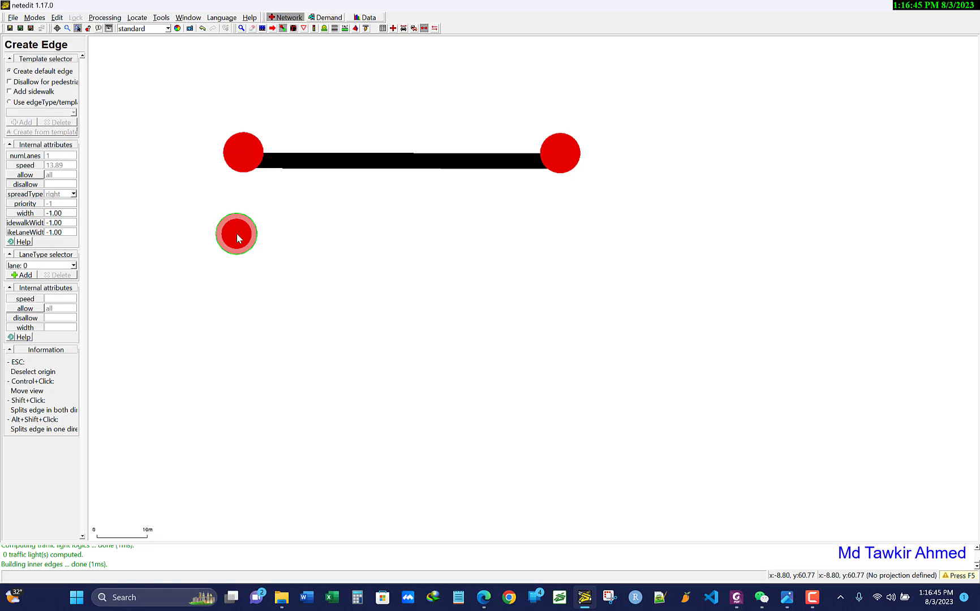
click(237, 233)
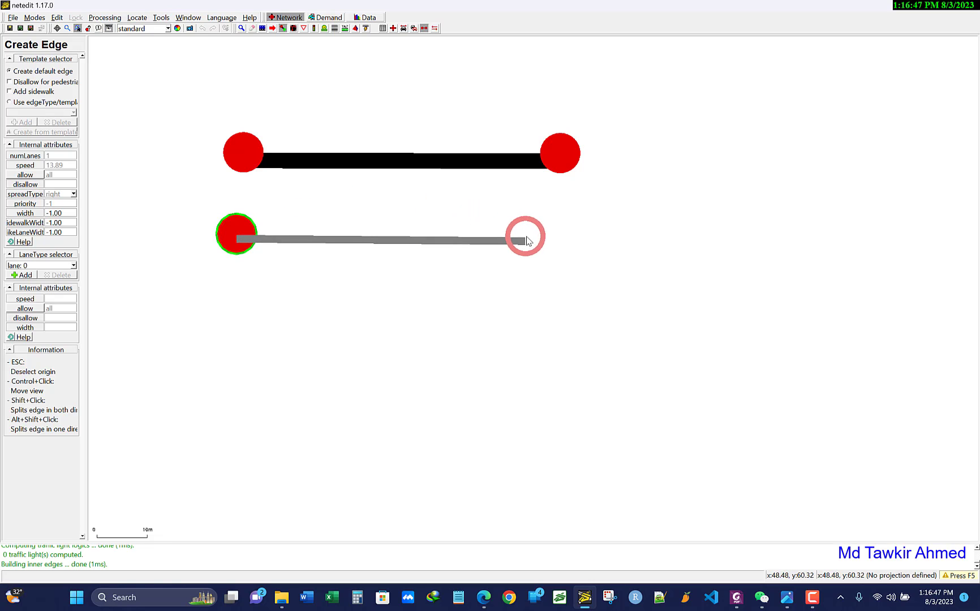
click(547, 247)
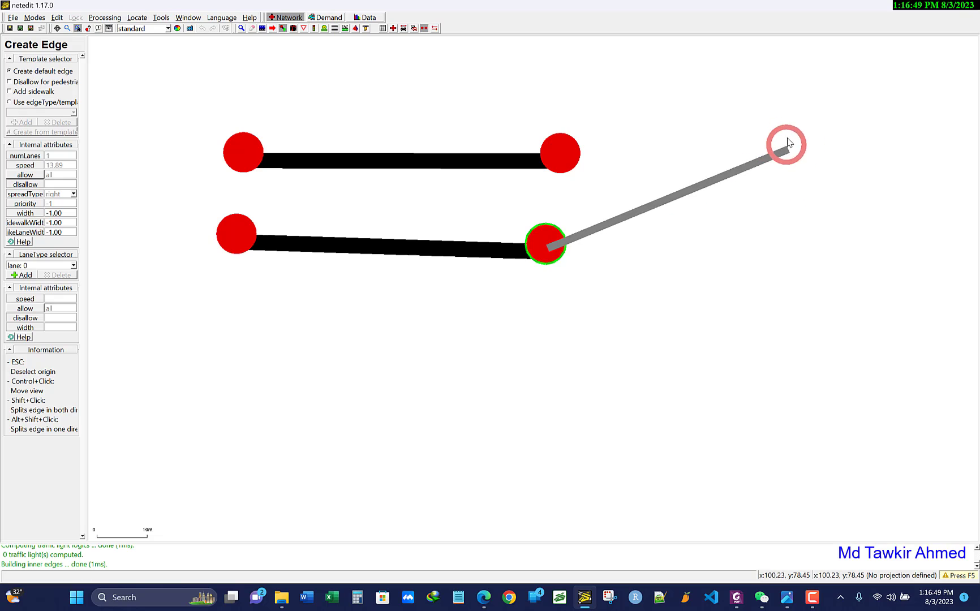
click(750, 399)
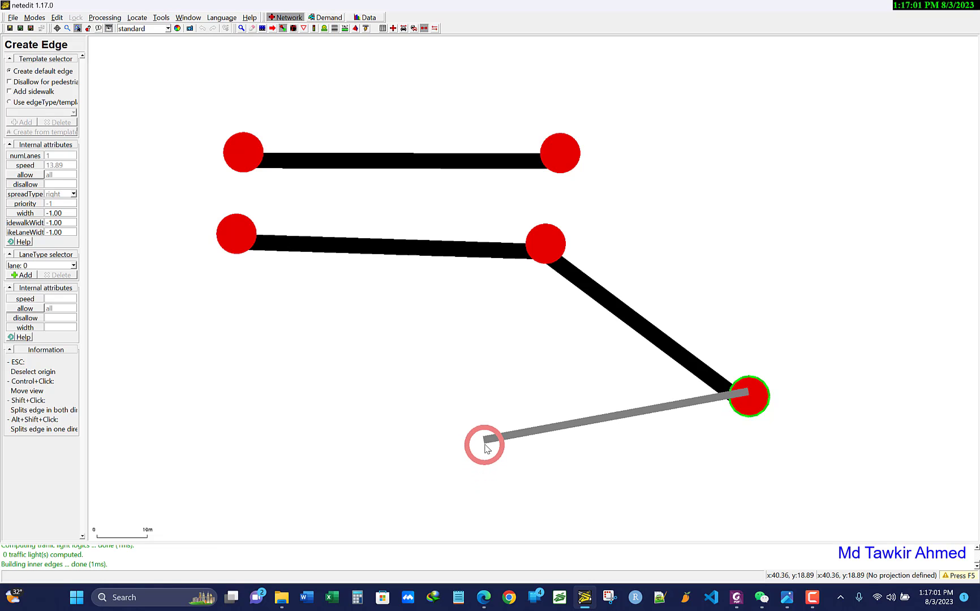
key(Escape)
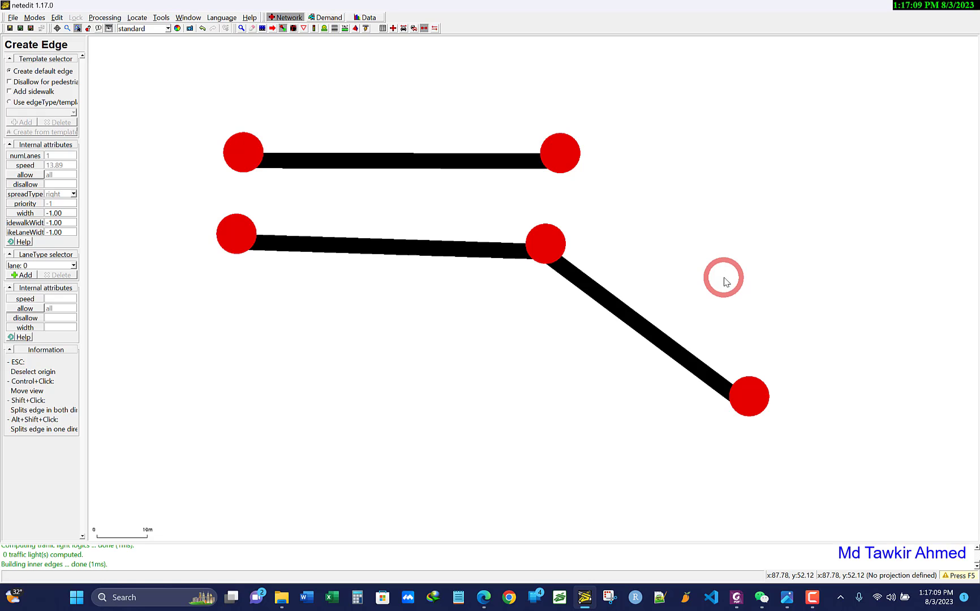
key(ctrl+z)
key(ctrl+z)
key(ctrl+z)
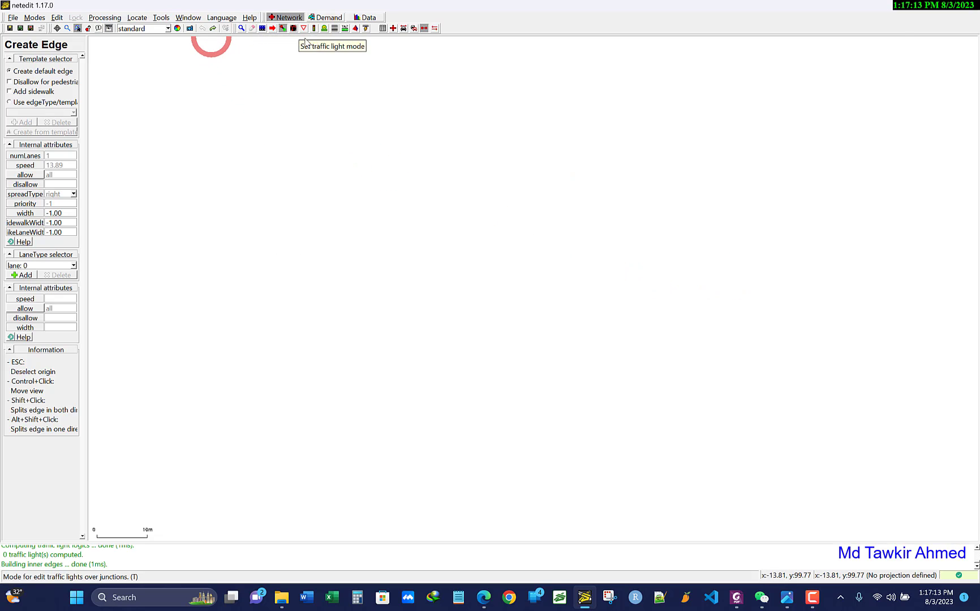
- Chain three junctions left to right, the third lower right, then stop with Esc
click(235, 233)
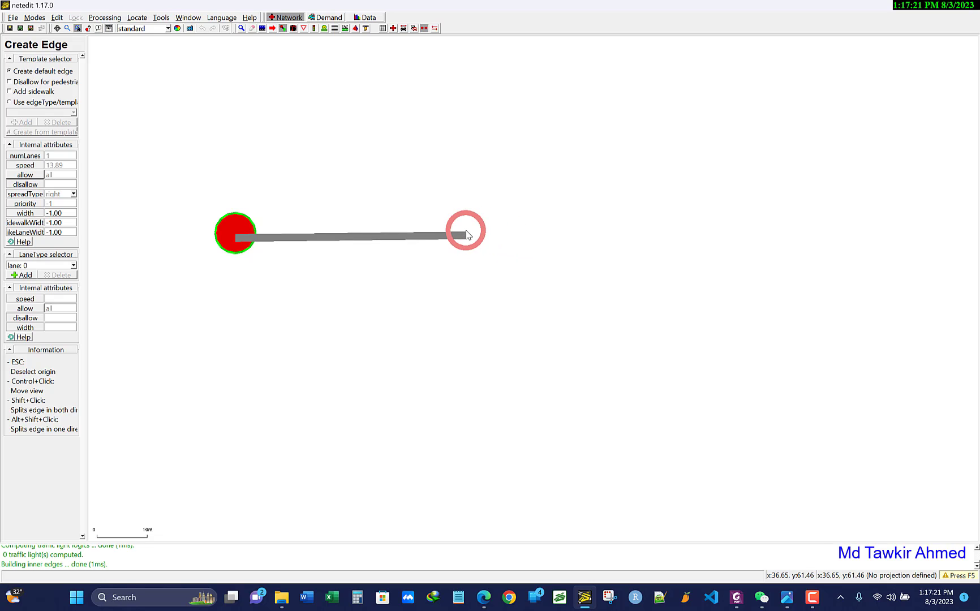
click(465, 234)
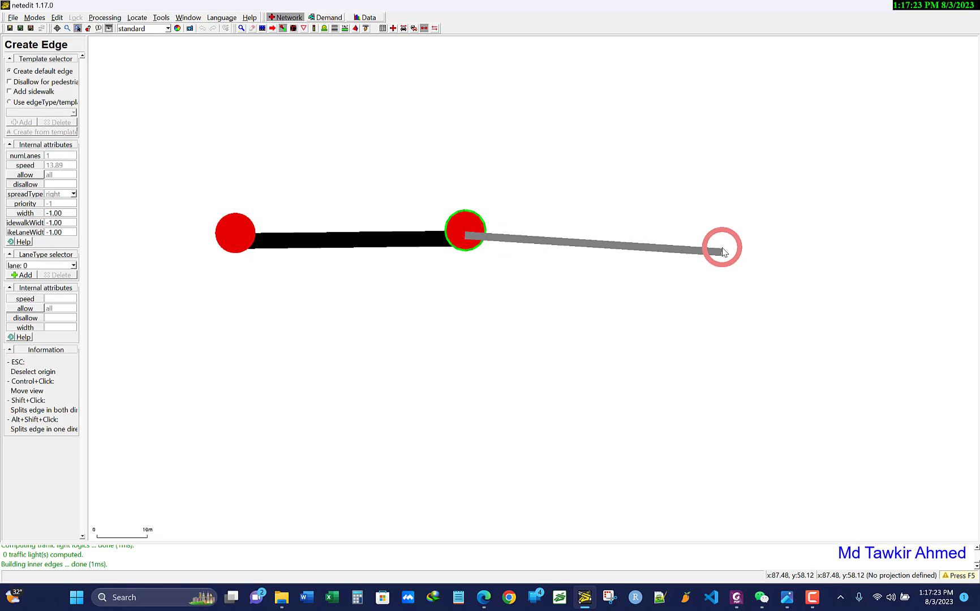
click(724, 283)
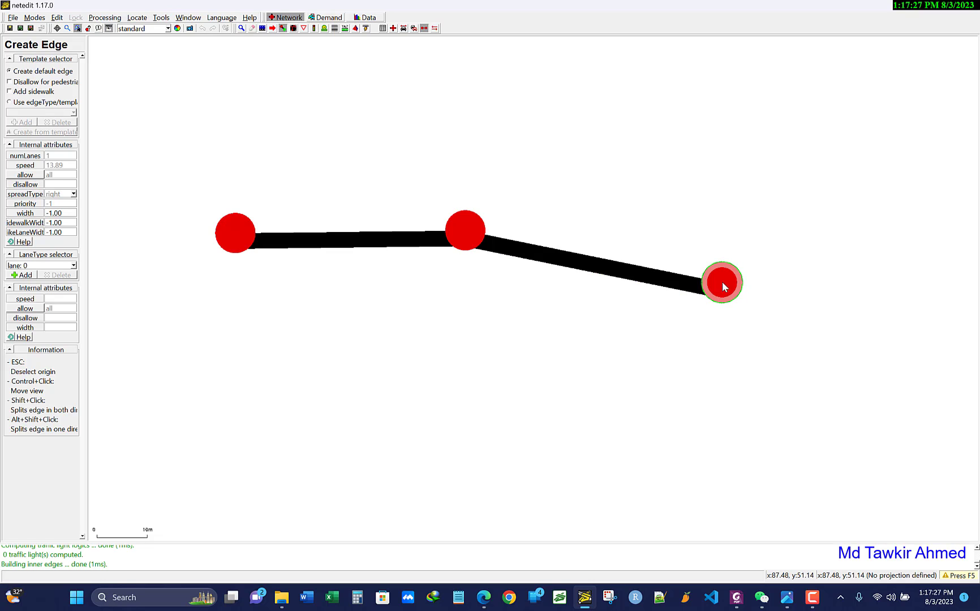
key(Escape)
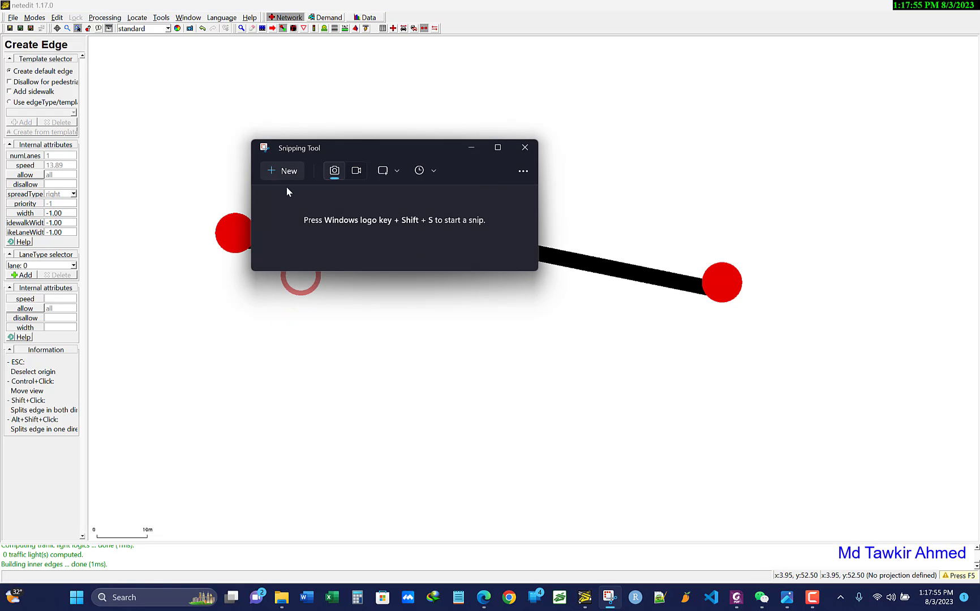
- Restore the captured id/pos table and underline the -100,50 position and row ids in red, undoing a stray stroke
click(284, 172)
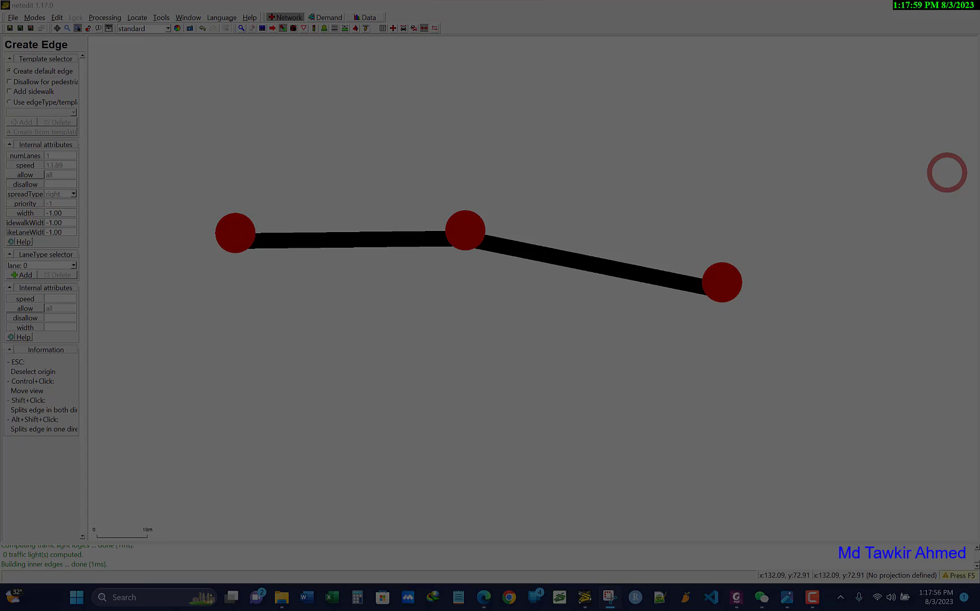
key(Escape)
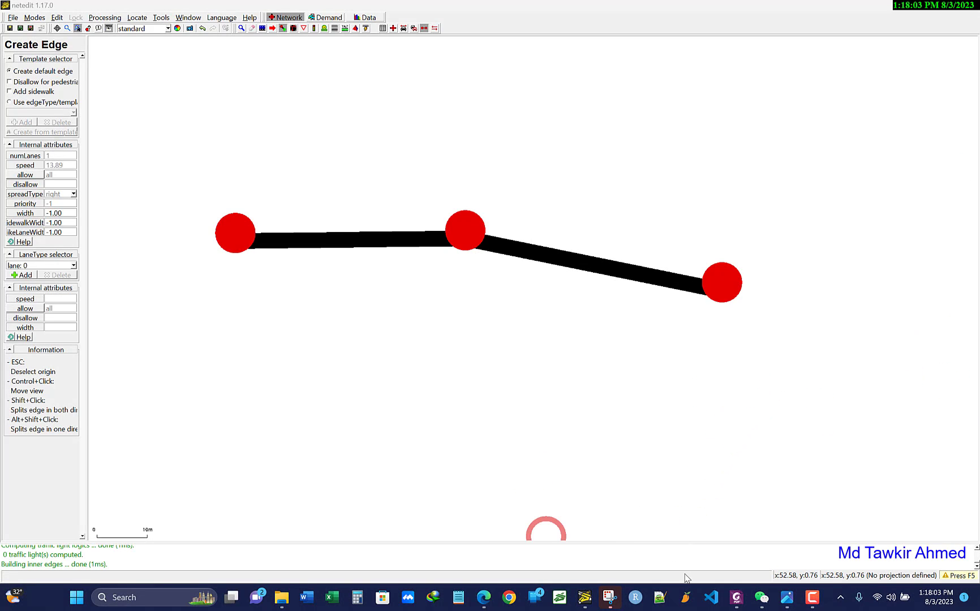
click(609, 597)
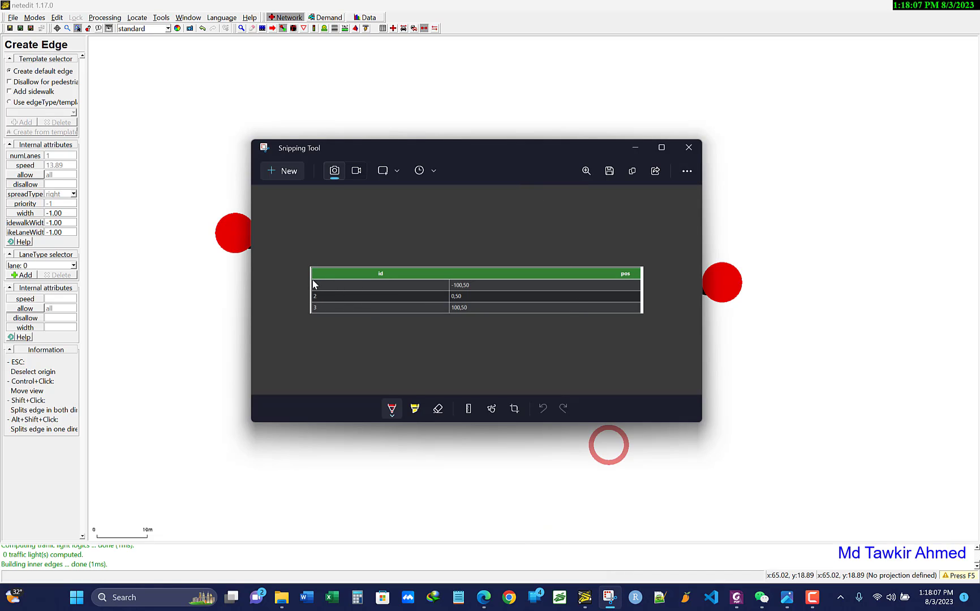
drag(312, 280, 417, 394)
key(ctrl+z)
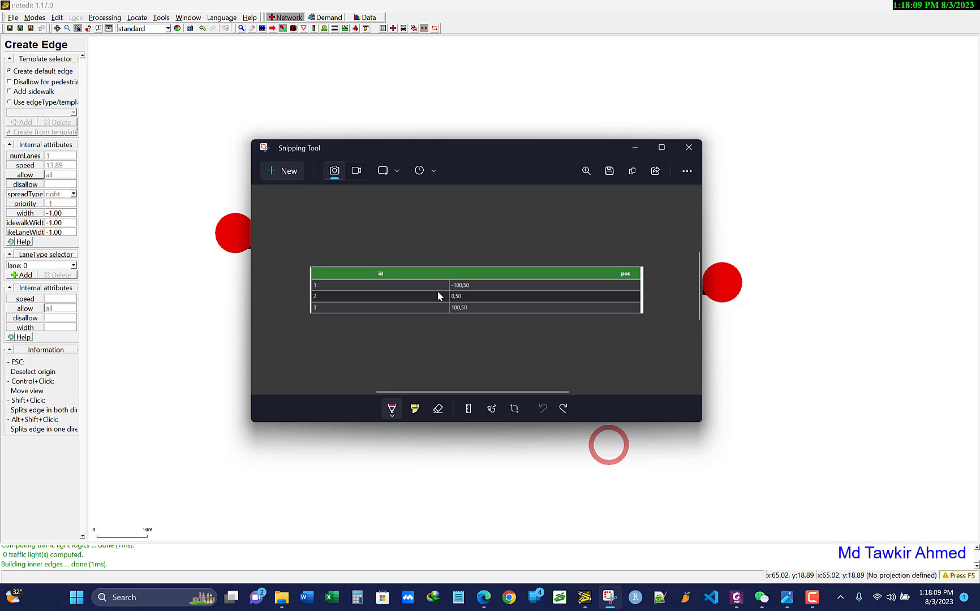
drag(453, 287, 474, 287)
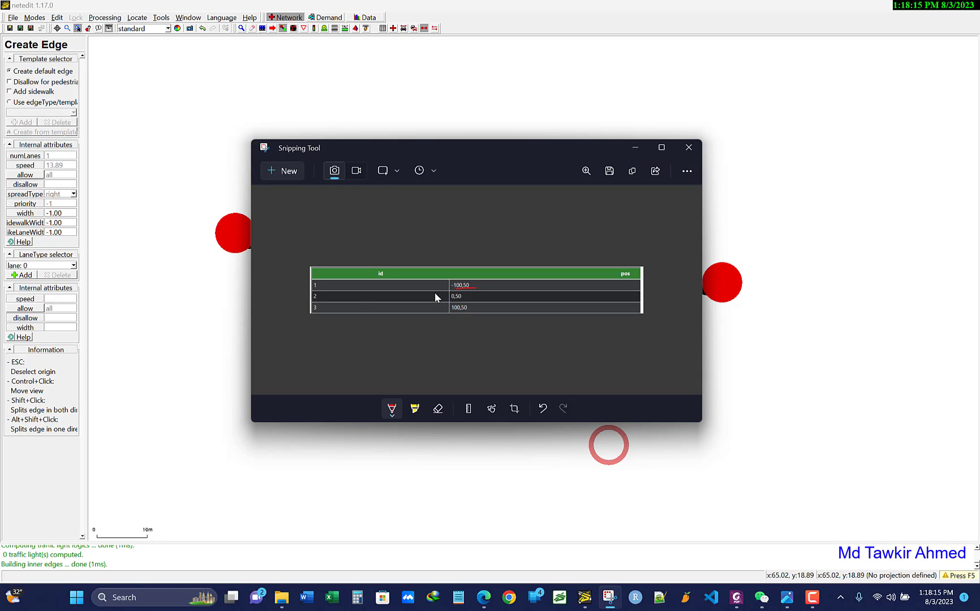
drag(315, 299, 337, 296)
drag(314, 312, 326, 307)
- Close Snipping Tool and switch netedit to Inspect mode
click(687, 148)
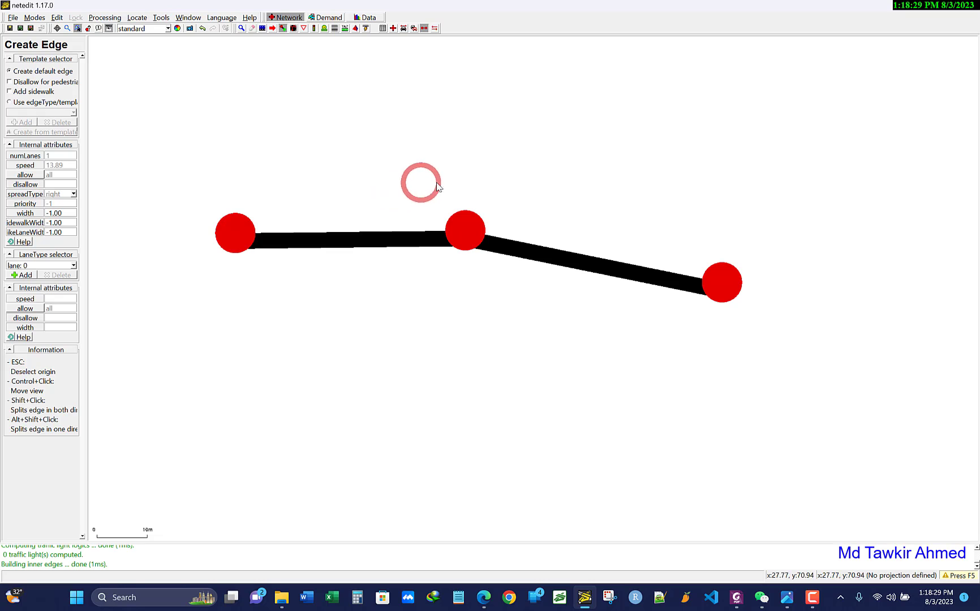
click(242, 29)
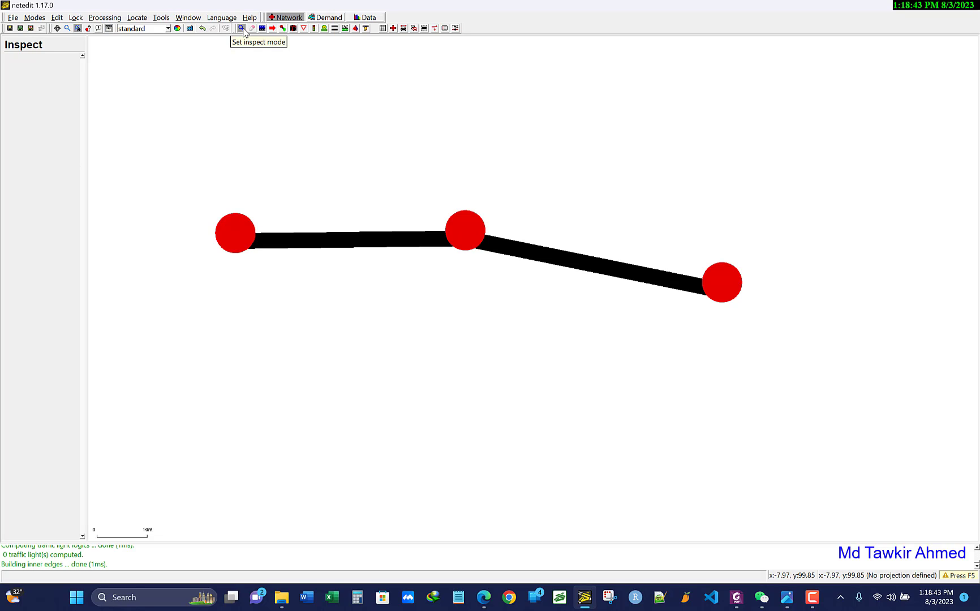
- Inspect the left junction J7, checking its type list but keeping it unknown
click(242, 238)
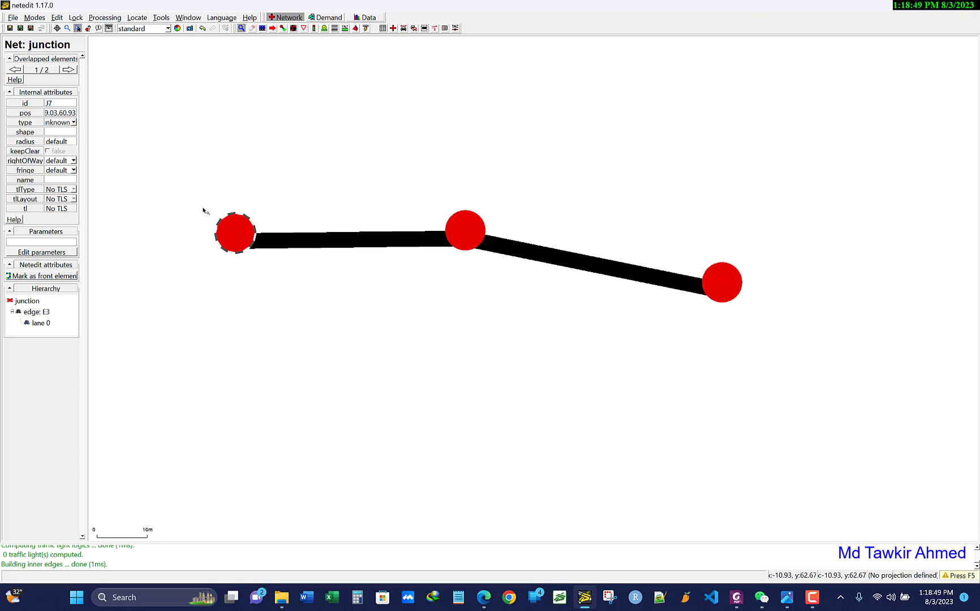
double_click(49, 103)
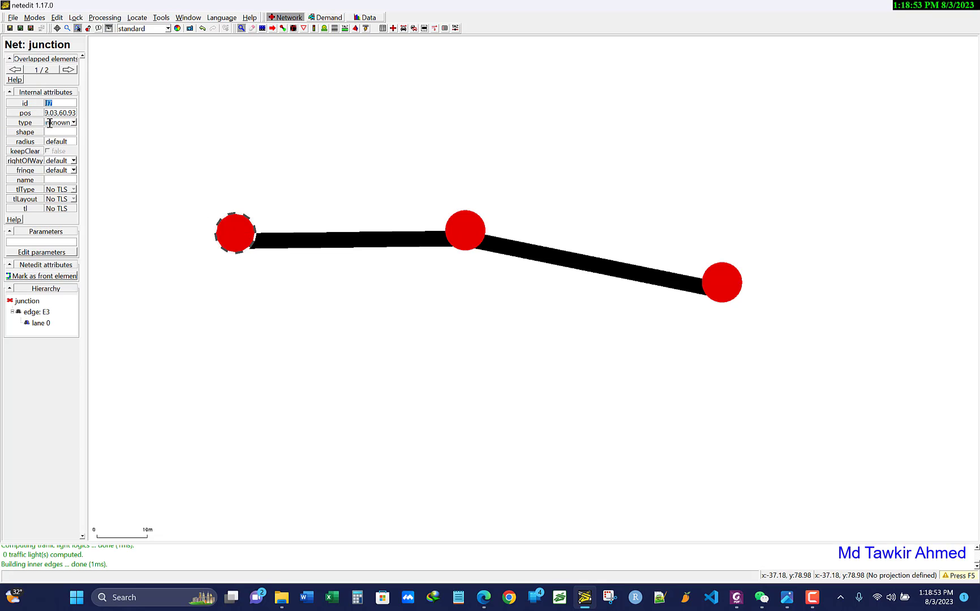
click(60, 115)
click(74, 122)
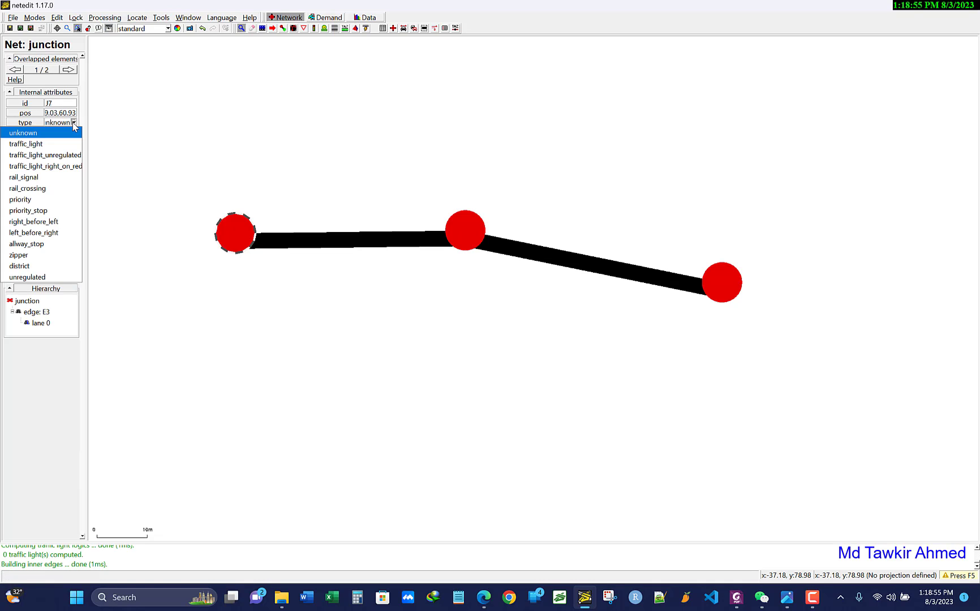
click(74, 123)
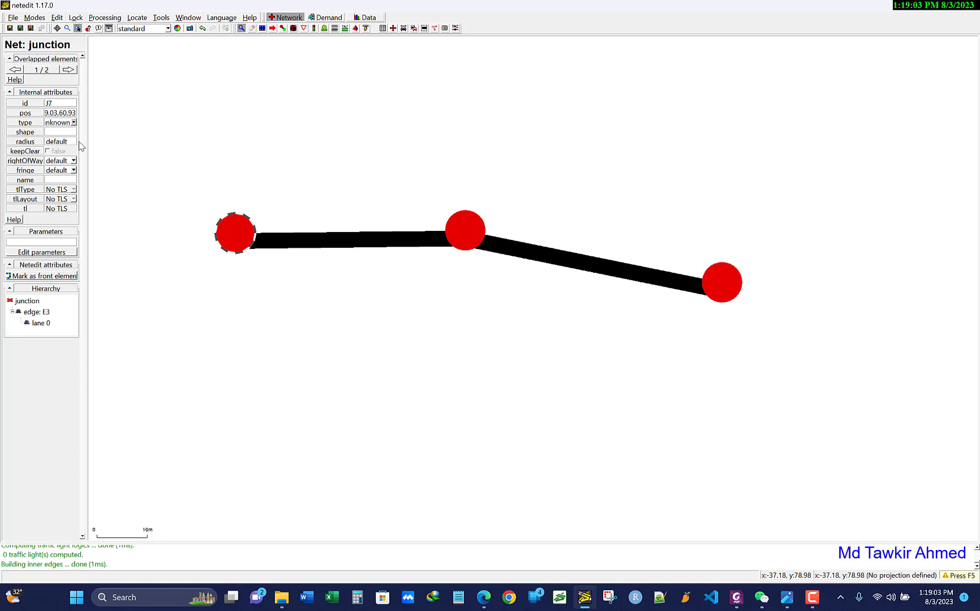
- Change the left junction's id from J7 to 1 and its position to -100,50
double_click(60, 104)
text(1)
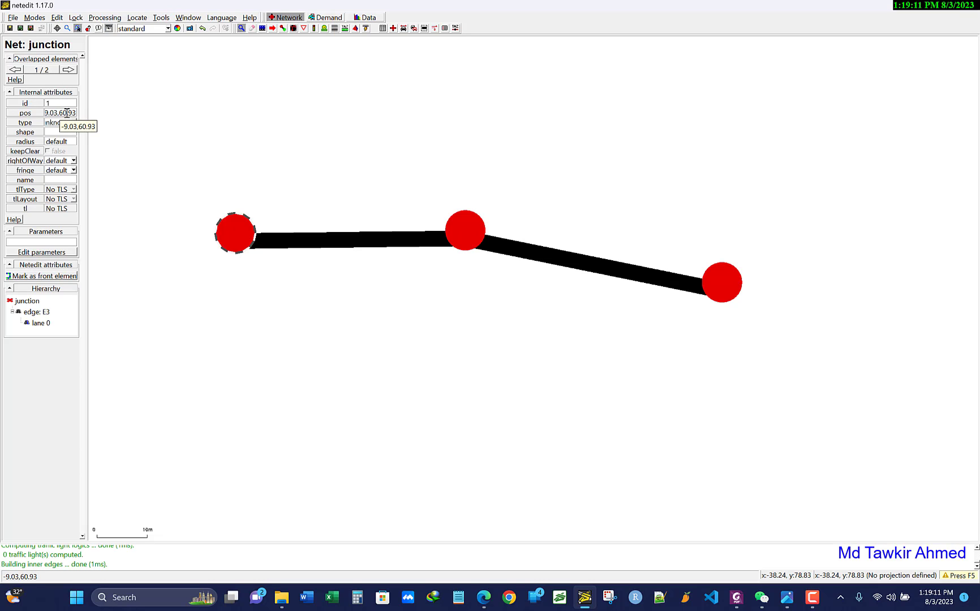
click(71, 114)
key(shift+Left)
key(shift+Left)
key(shift+Left)
key(shift+Left)
key(shift+Left)
key(shift+Left)
key(shift+Left)
key(shift+Home)
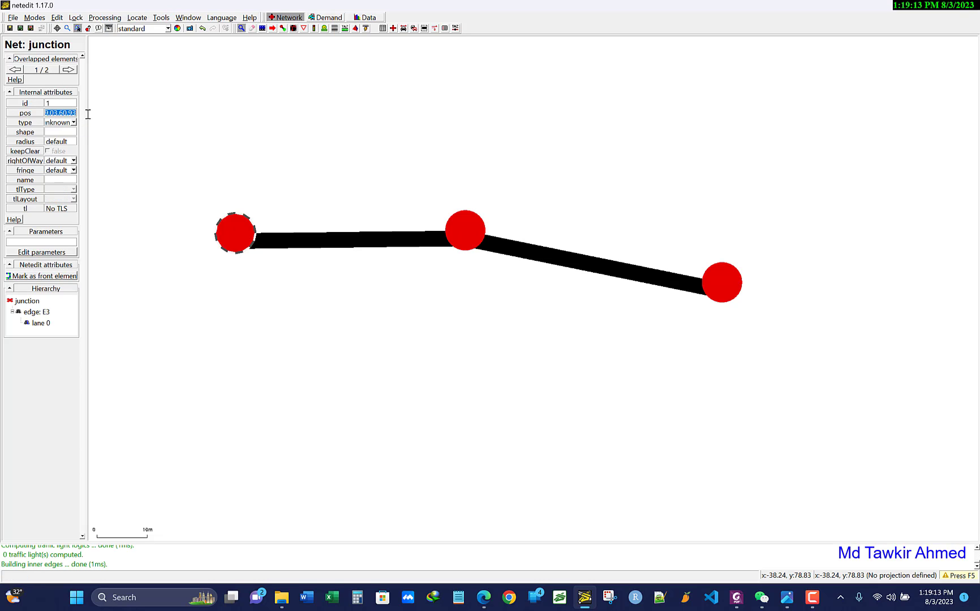
text(-100,50)
key(Return)
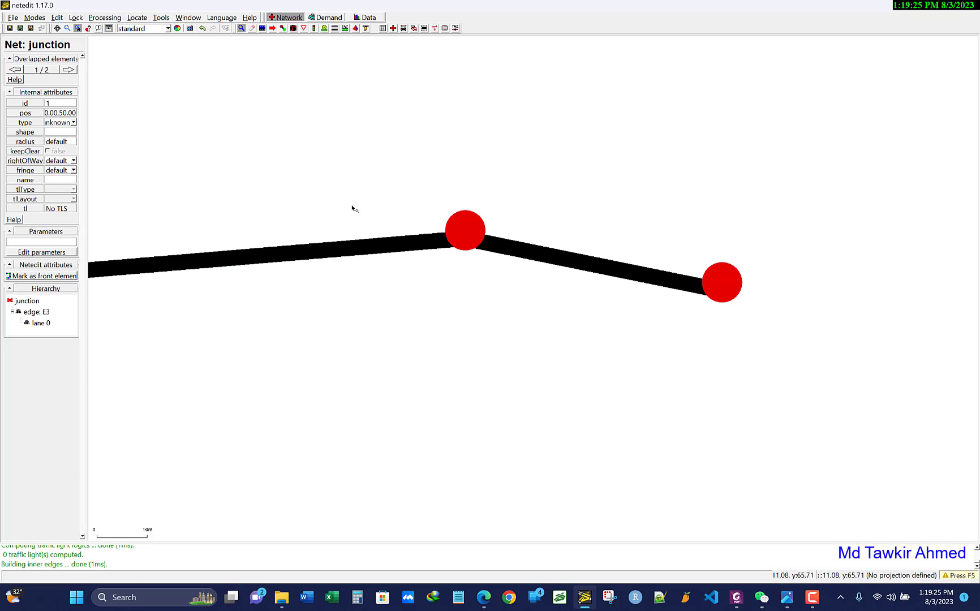
scroll(827, 311, down, 2)
scroll(860, 321, down, 1)
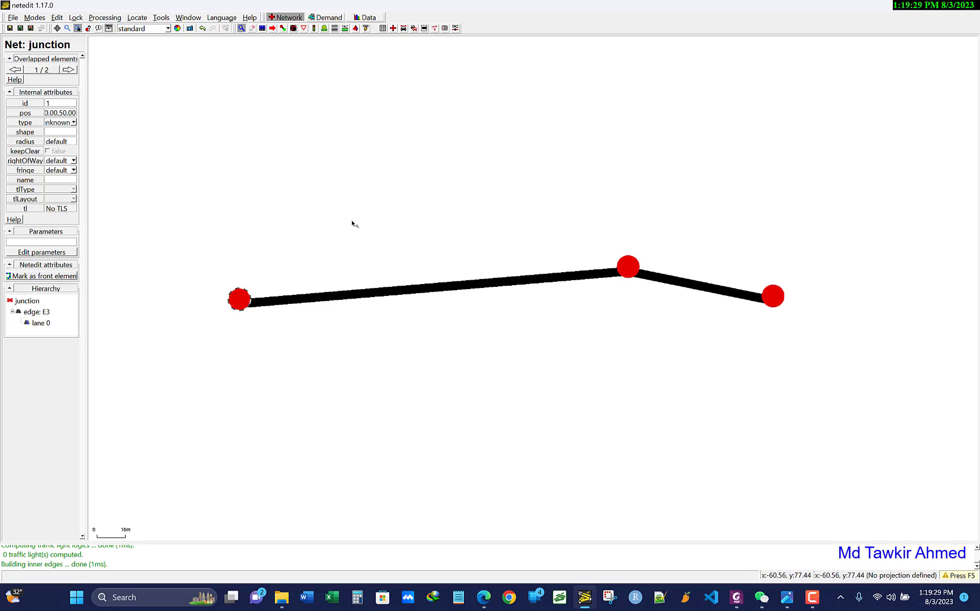
- Give the middle junction id 2 and position 0,50
click(626, 272)
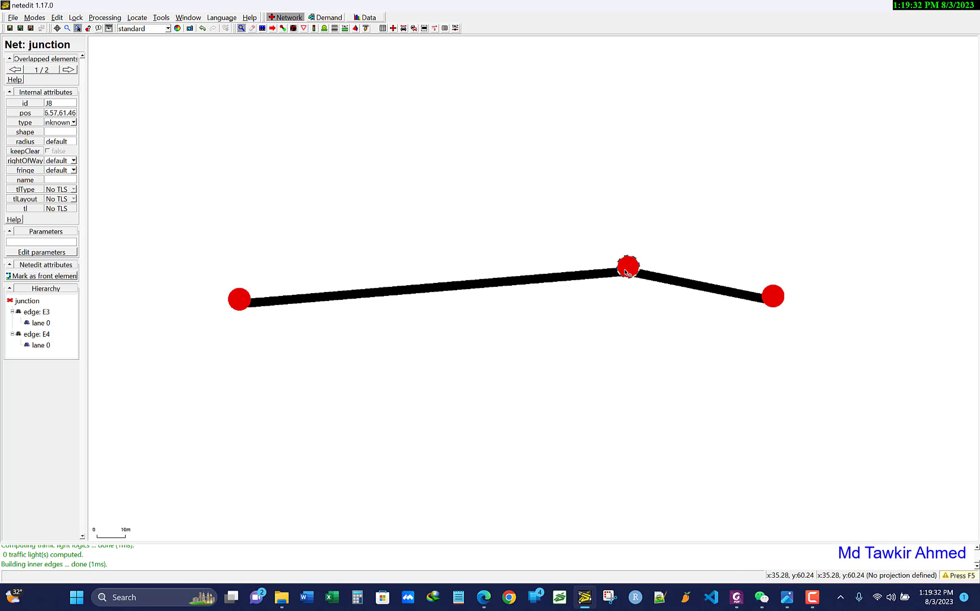
double_click(68, 103)
text(2)
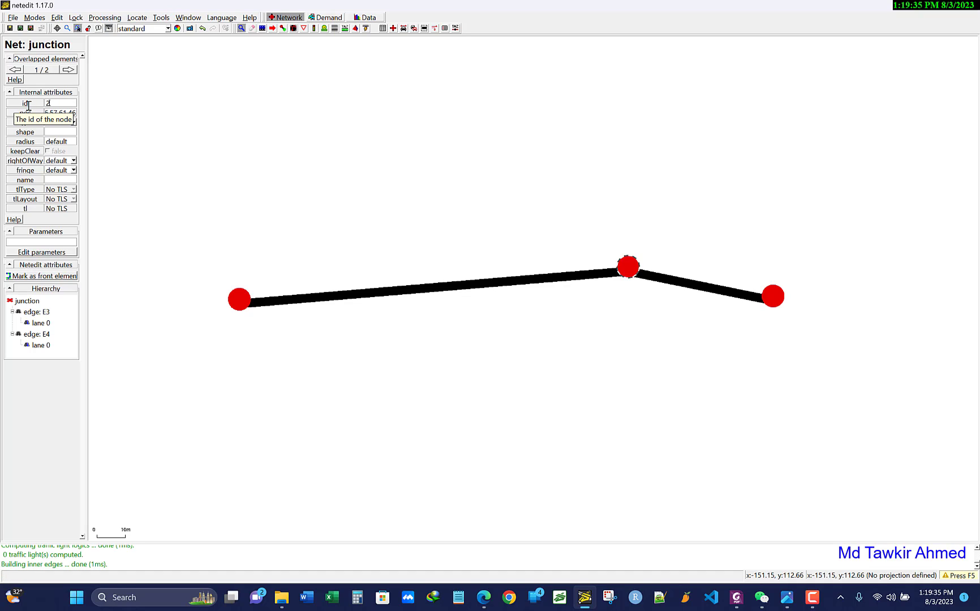
key(Return)
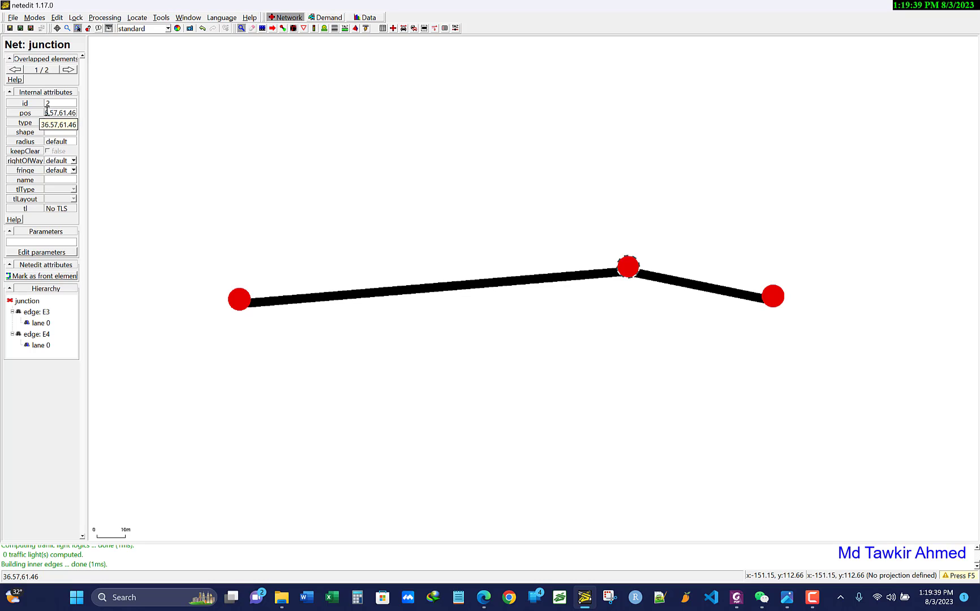
double_click(60, 112)
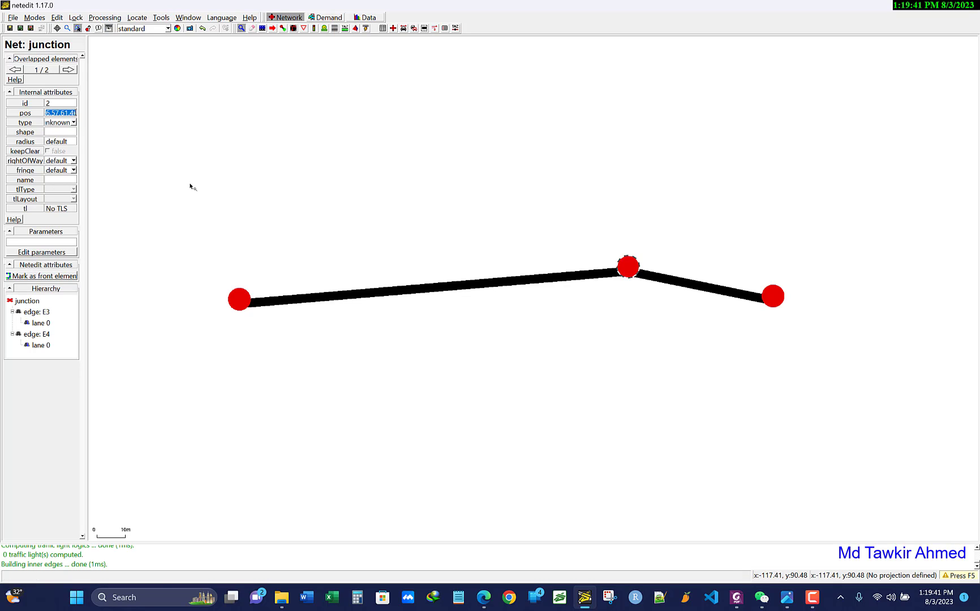
text(30)
key(BackSpace)
key(BackSpace)
text(50)
key(Return)
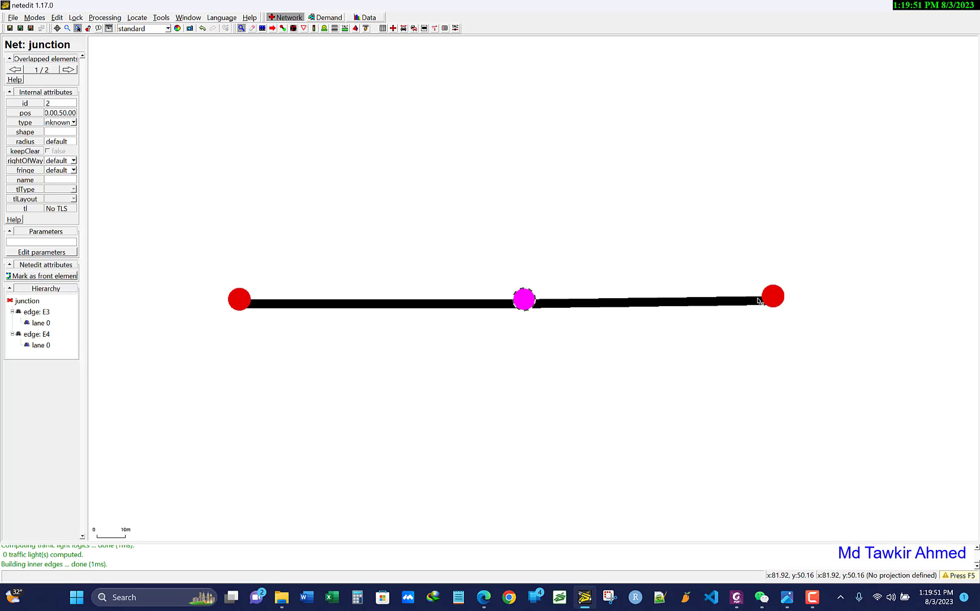
- Change the right junction J9 to id 3 at position 100.00,50.00
click(775, 300)
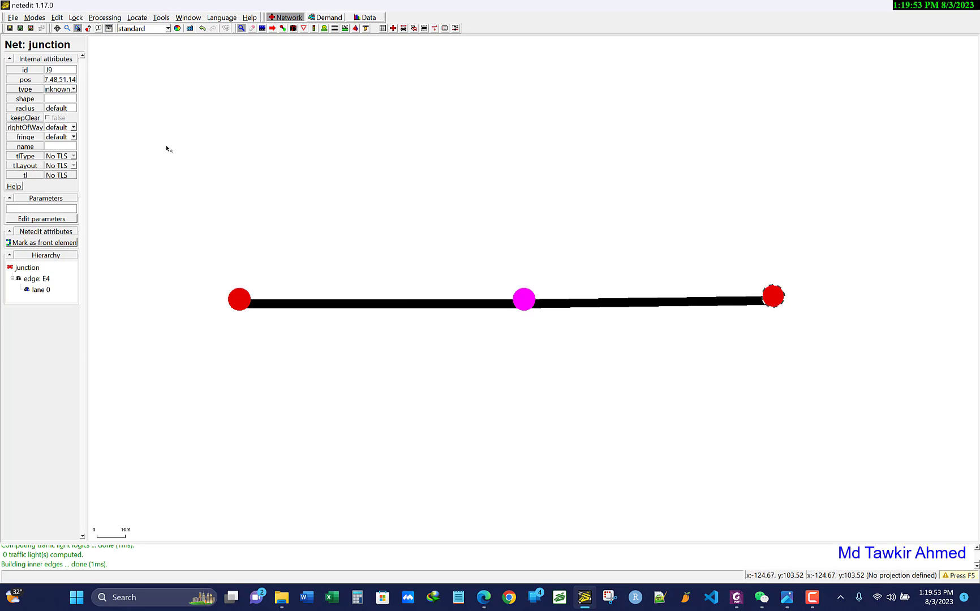
double_click(45, 70)
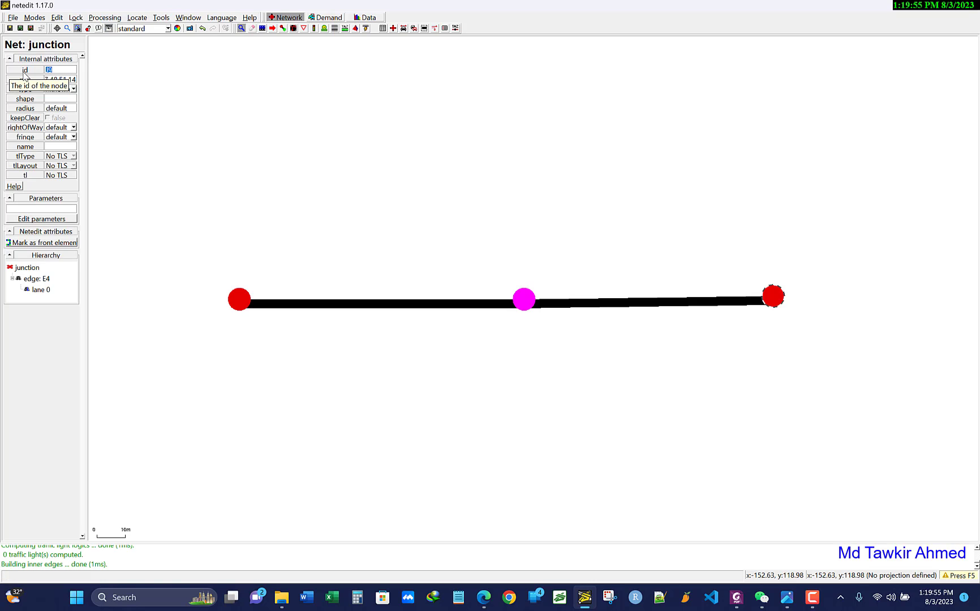
text(3)
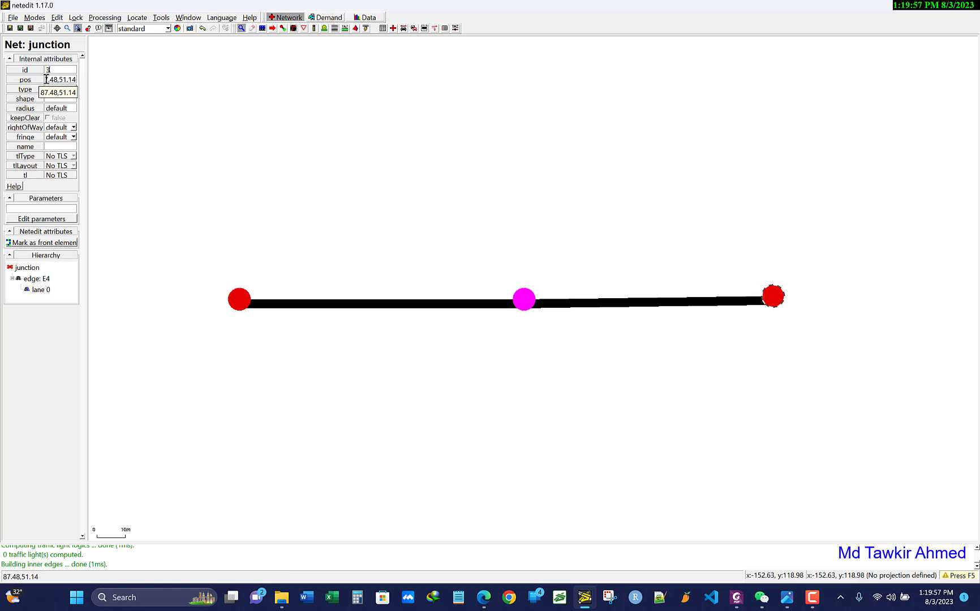
double_click(46, 79)
text(8)
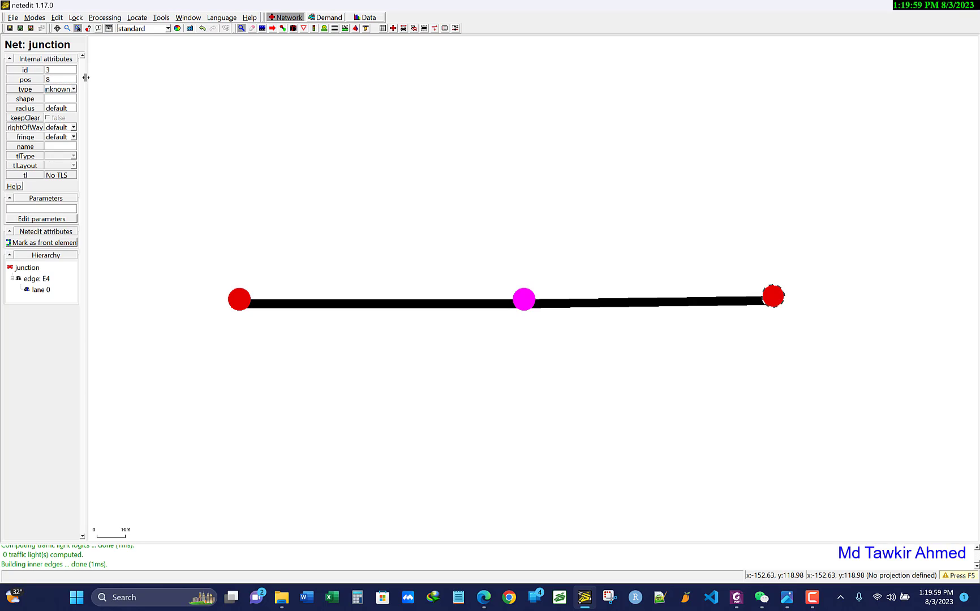
key(BackSpace)
text(100)
text(.00,50.00)
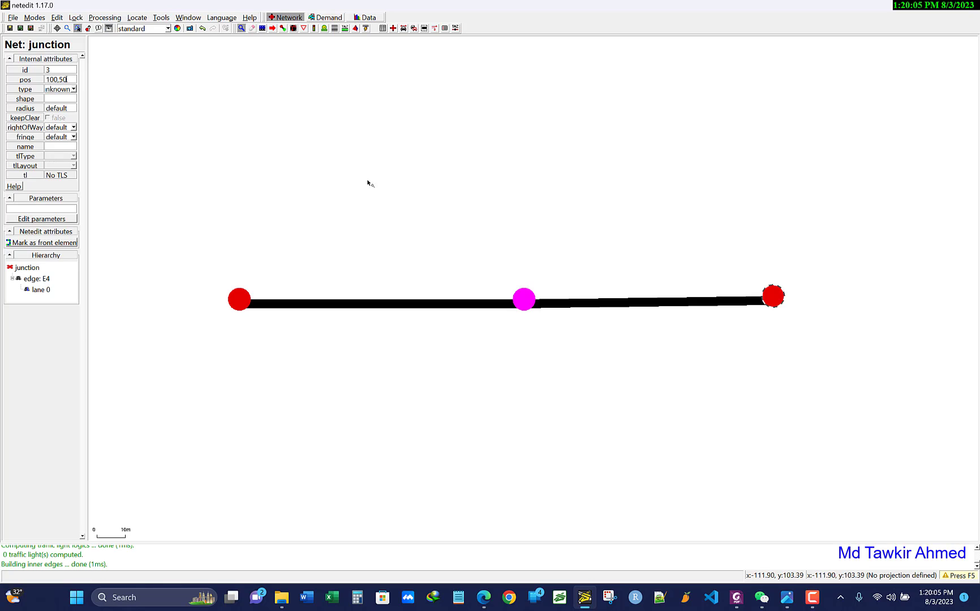
key(Return)
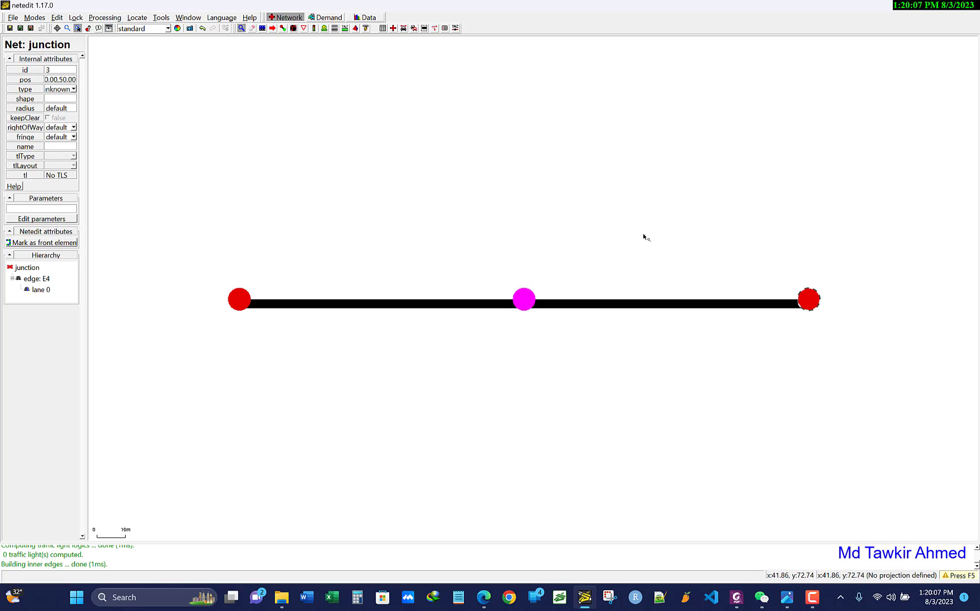
- Replace the left edge's id E3 in the inspector, then inspect junctions 1 and 2
click(349, 307)
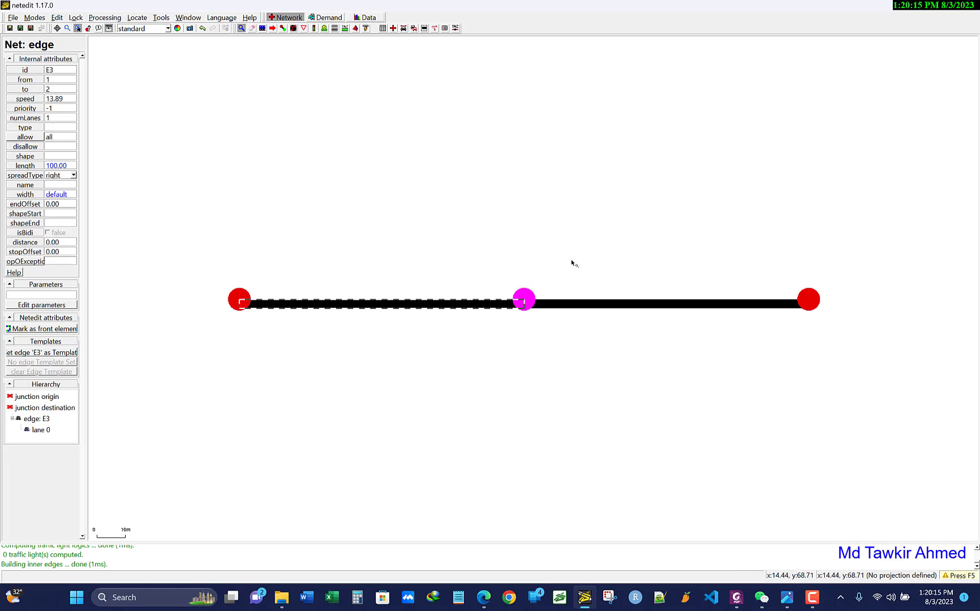
click(609, 310)
click(427, 303)
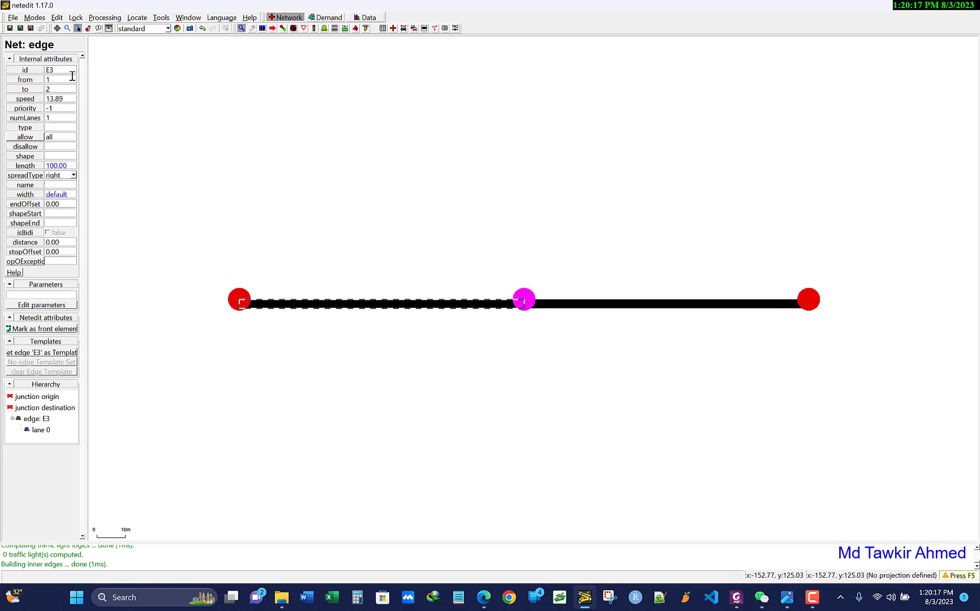
double_click(56, 70)
text(3)
text(E)
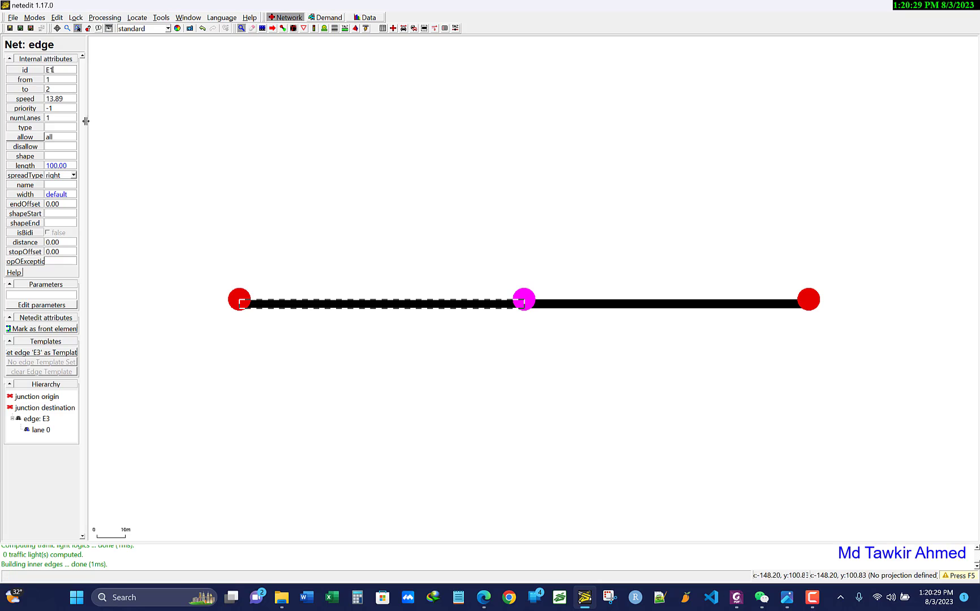
click(239, 296)
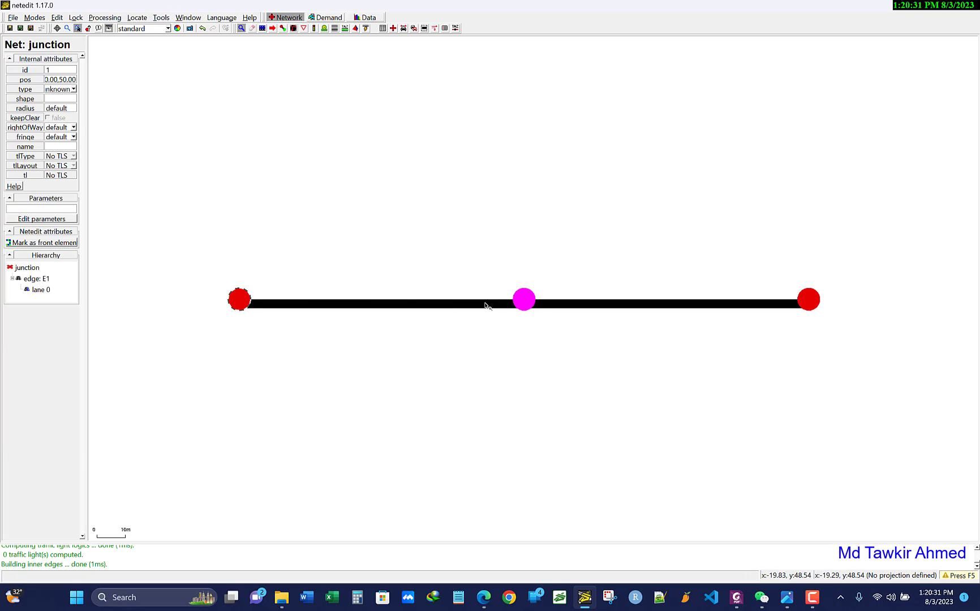
click(532, 304)
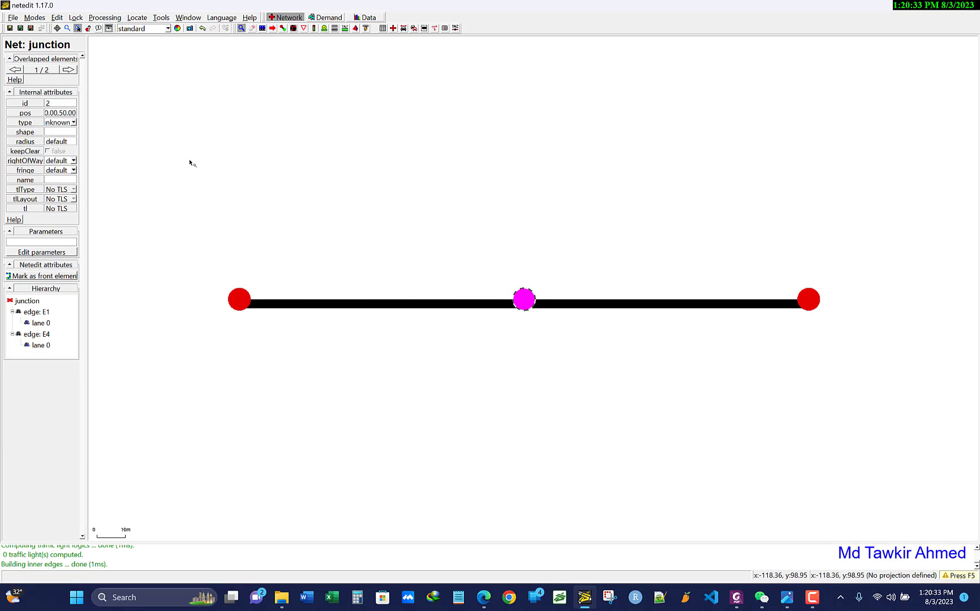
- Rename the right-hand edge from E4 to E2
click(379, 309)
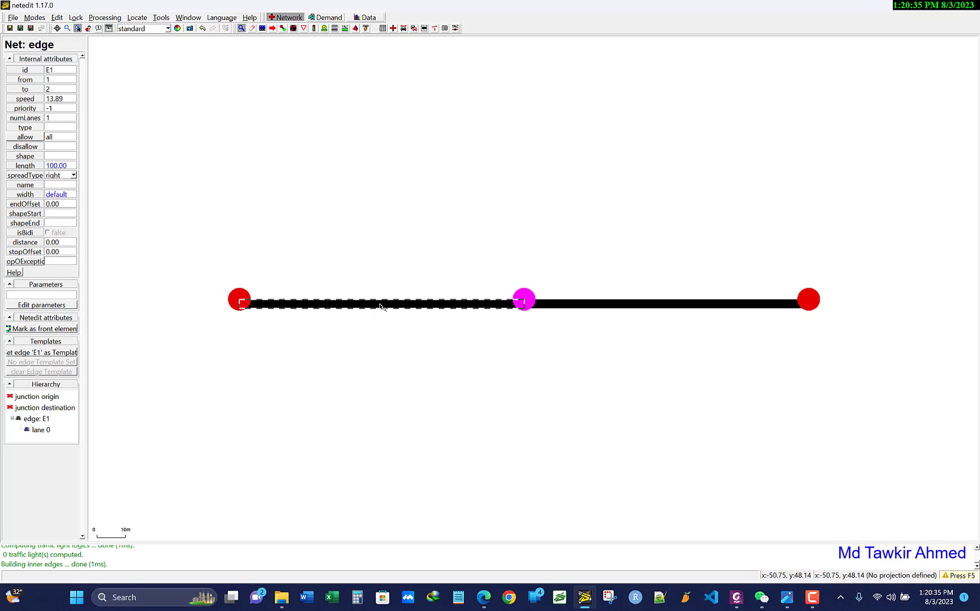
click(617, 306)
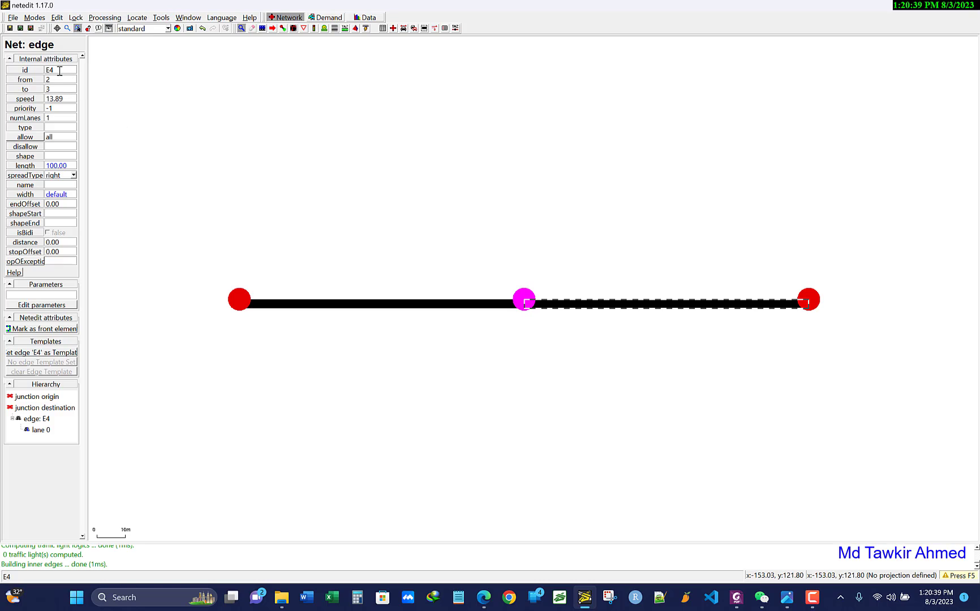
key(BackSpace)
key(Tab)
key(Tab)
key(Tab)
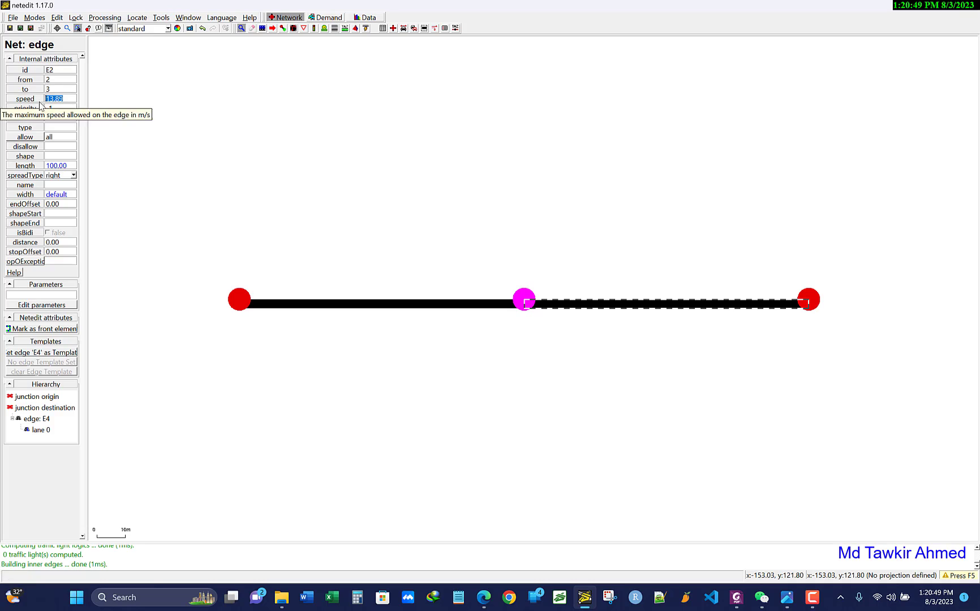
key(Tab)
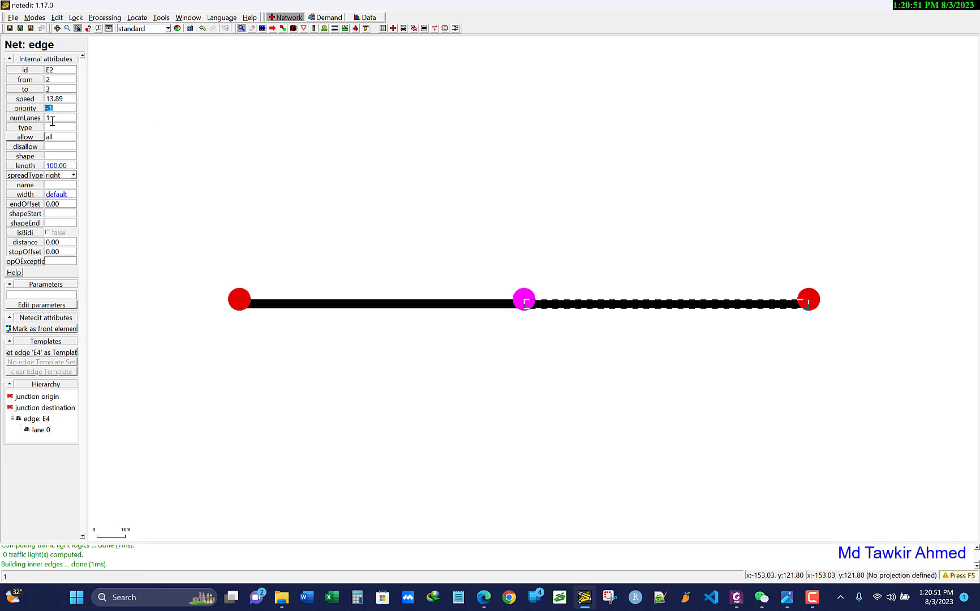
- Set edge E2's length to 50
click(52, 119)
drag(64, 138, 50, 138)
click(56, 108)
drag(69, 99, 45, 99)
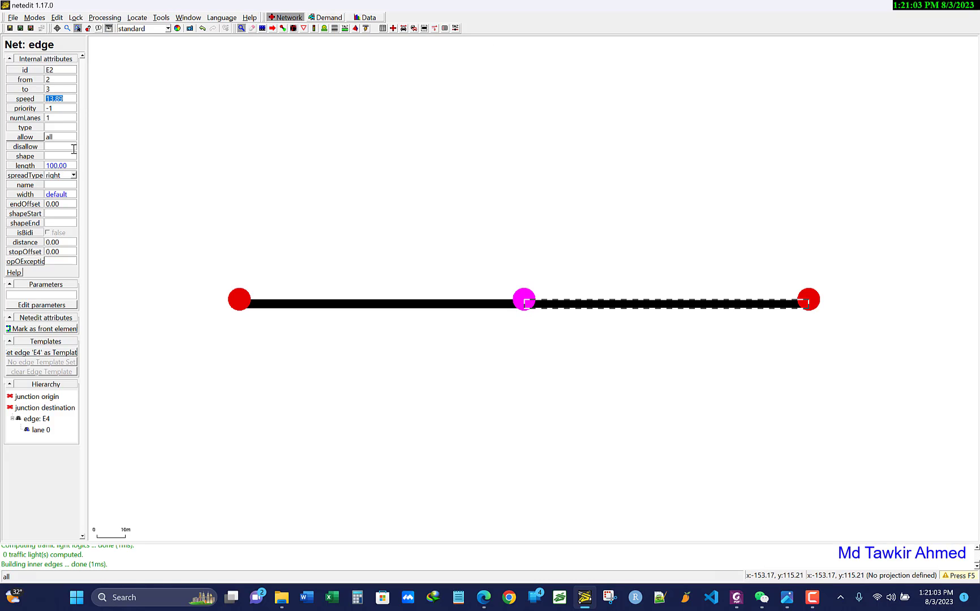
drag(72, 165, 41, 166)
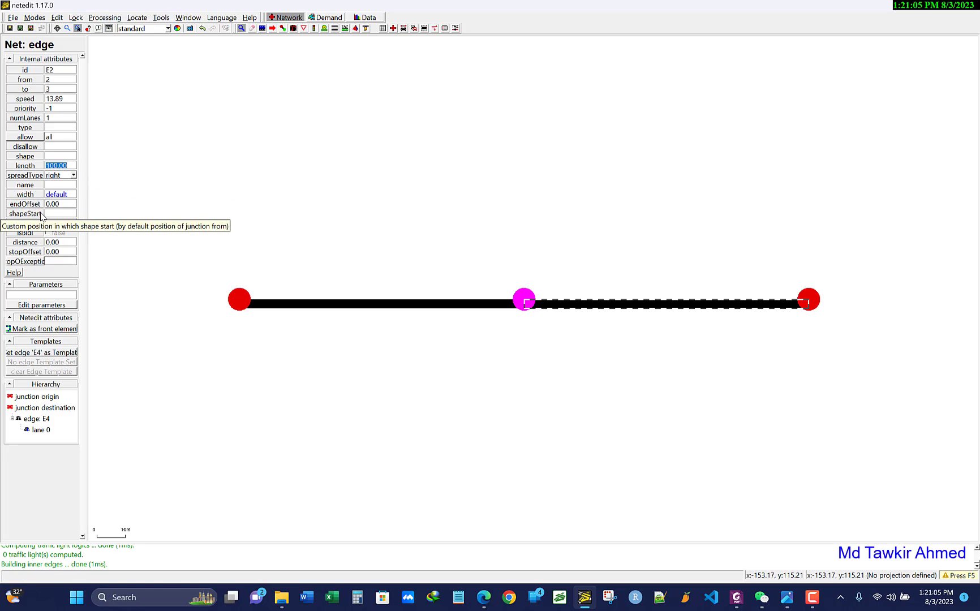
text(50)
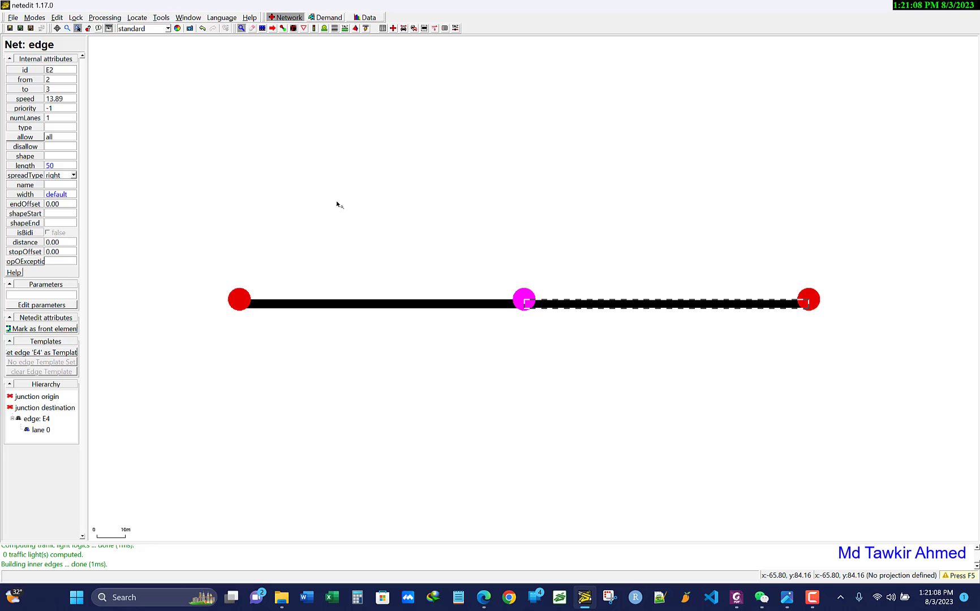
key(Return)
- Select the left edge E1 and change its length to 50
click(427, 303)
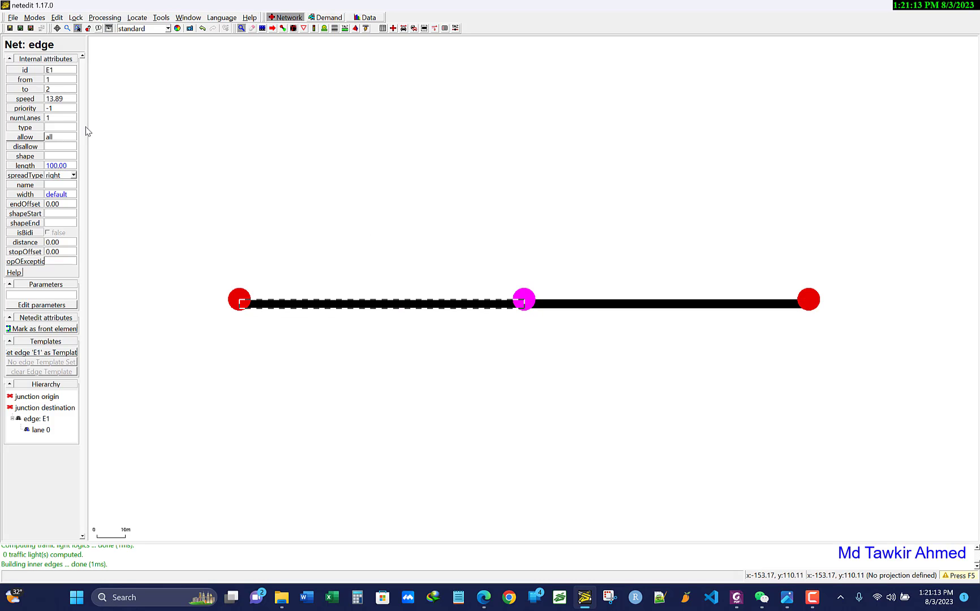
triple_click(62, 165)
text(50)
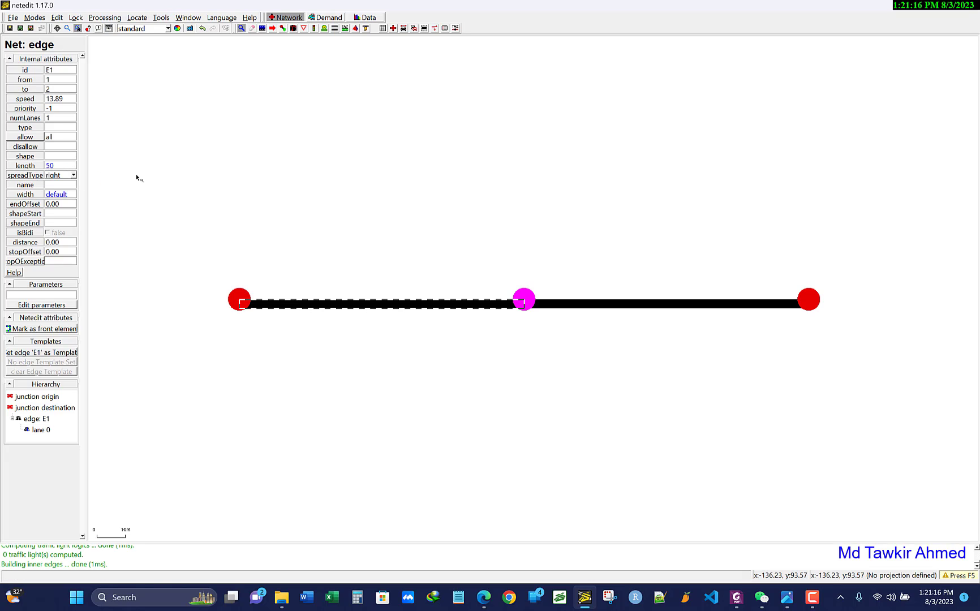
key(Return)
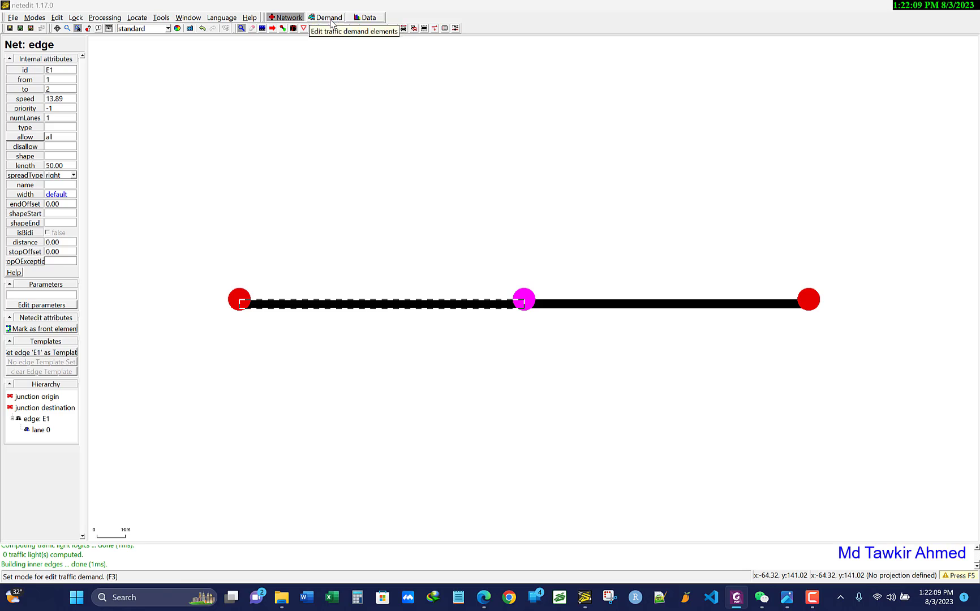
- Switch netedit to the Demand supermode
click(331, 18)
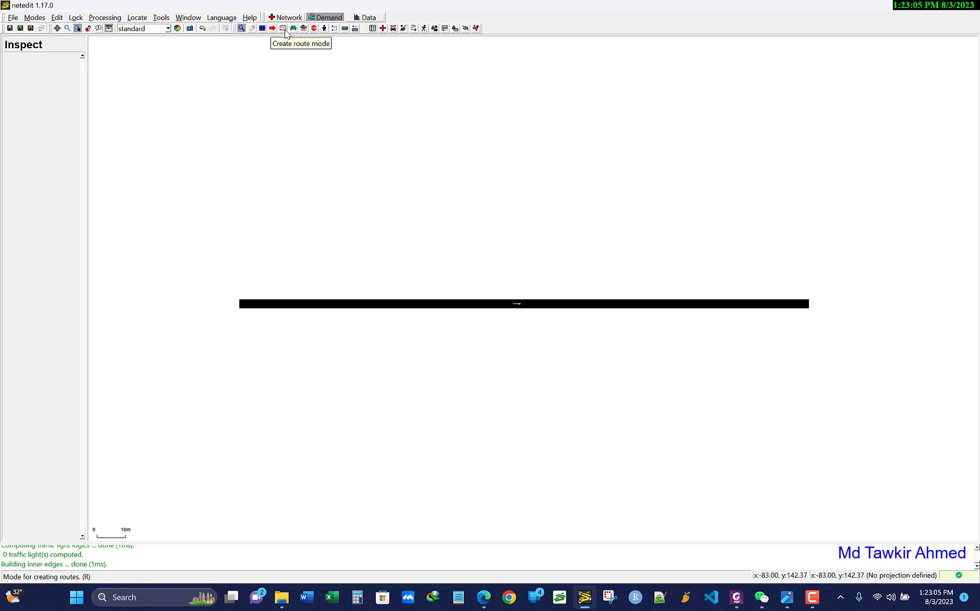
- Create route r 0 through the left edge and then the right edge
click(284, 31)
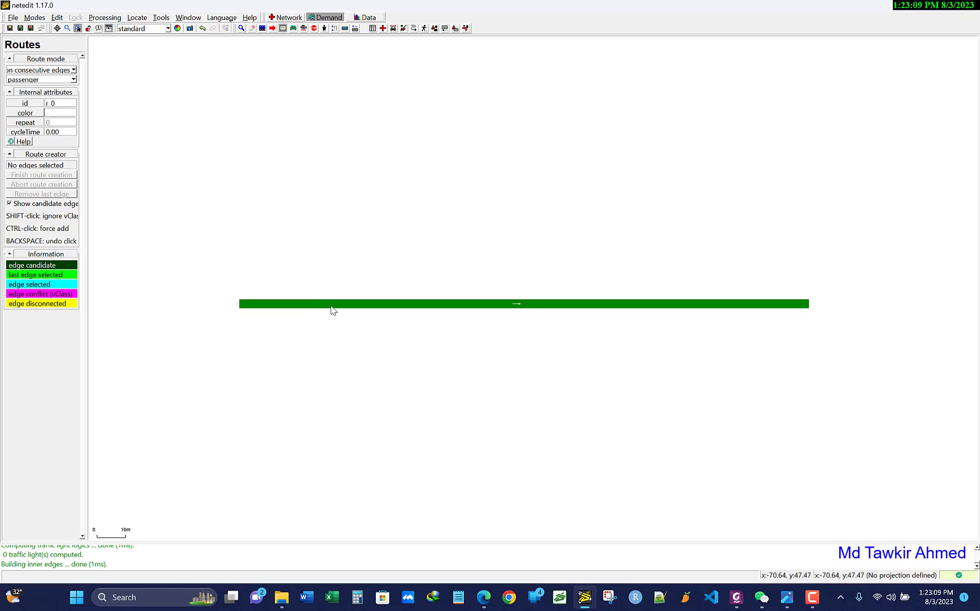
click(366, 305)
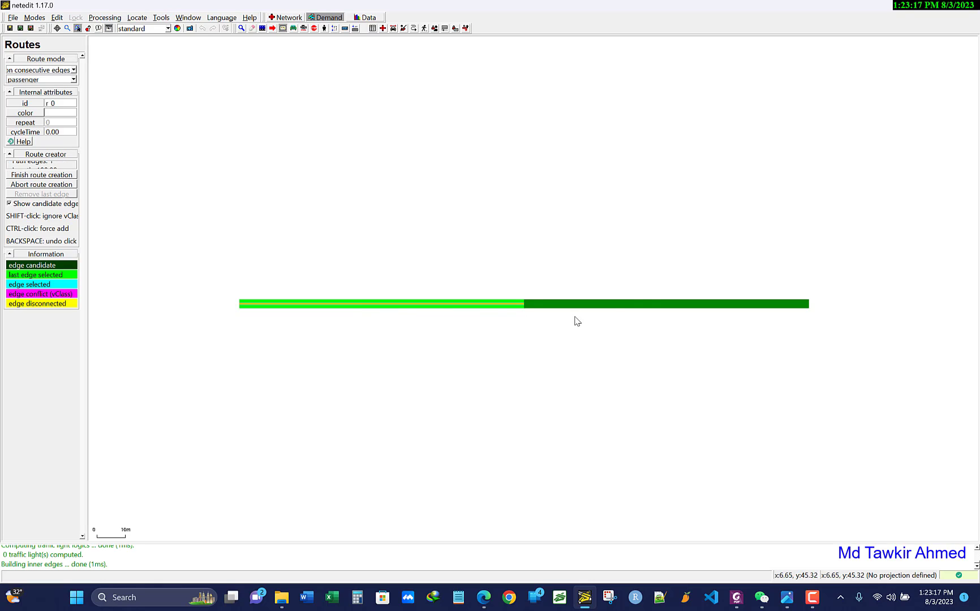
click(648, 305)
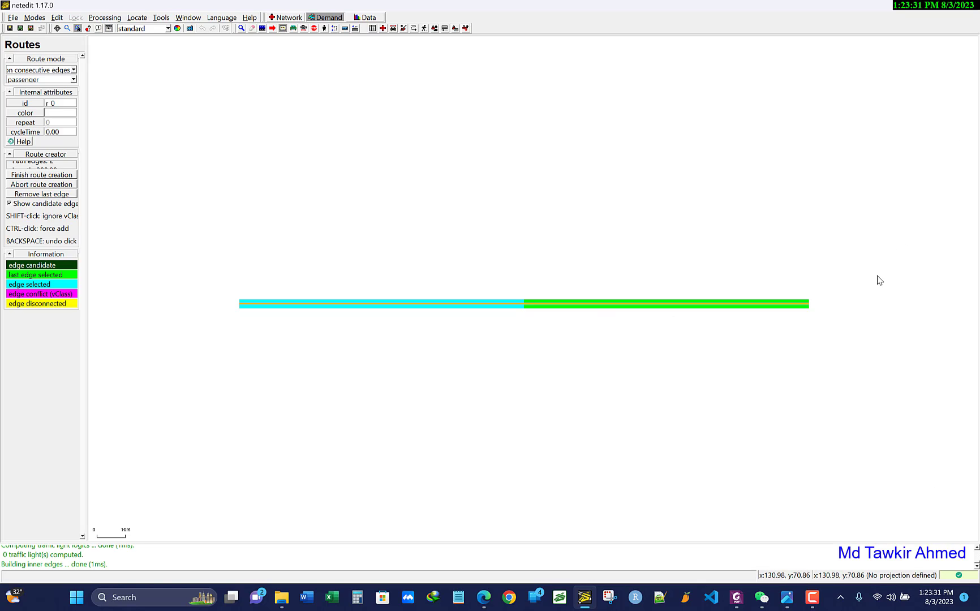
click(36, 177)
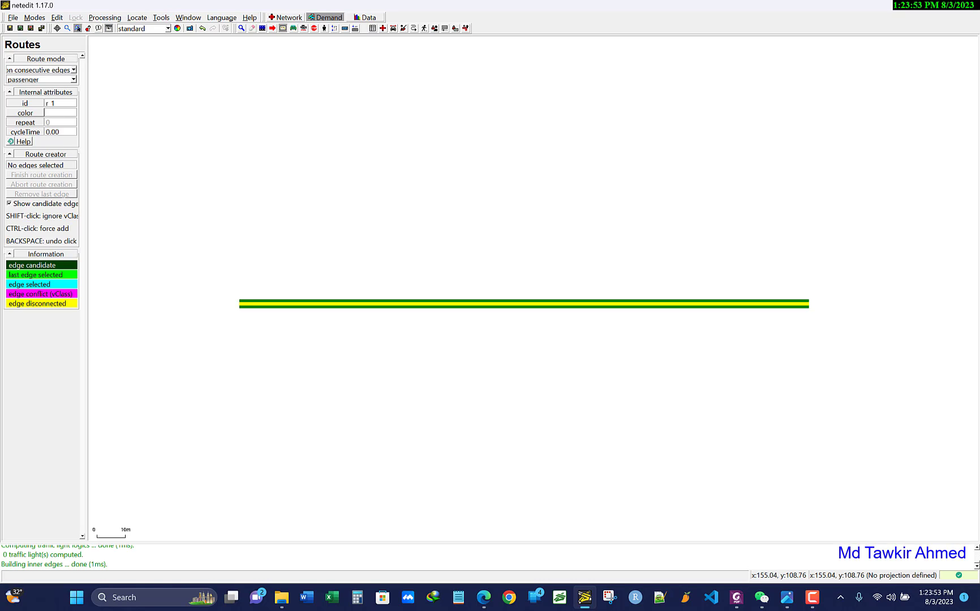
- Enter vehicle creation mode with 'trip (from-to edges)' kept as the vehicle kind
click(295, 29)
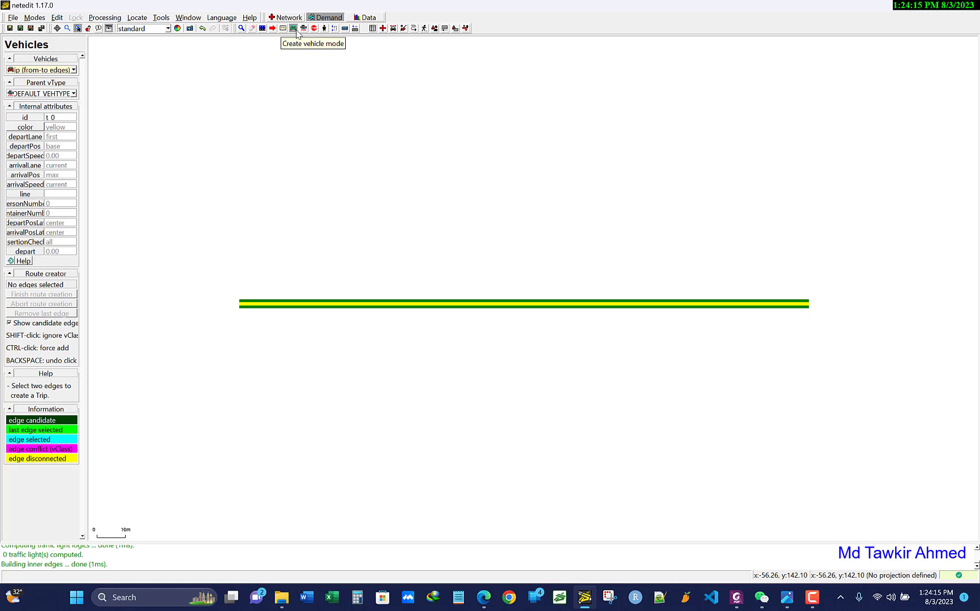
click(75, 70)
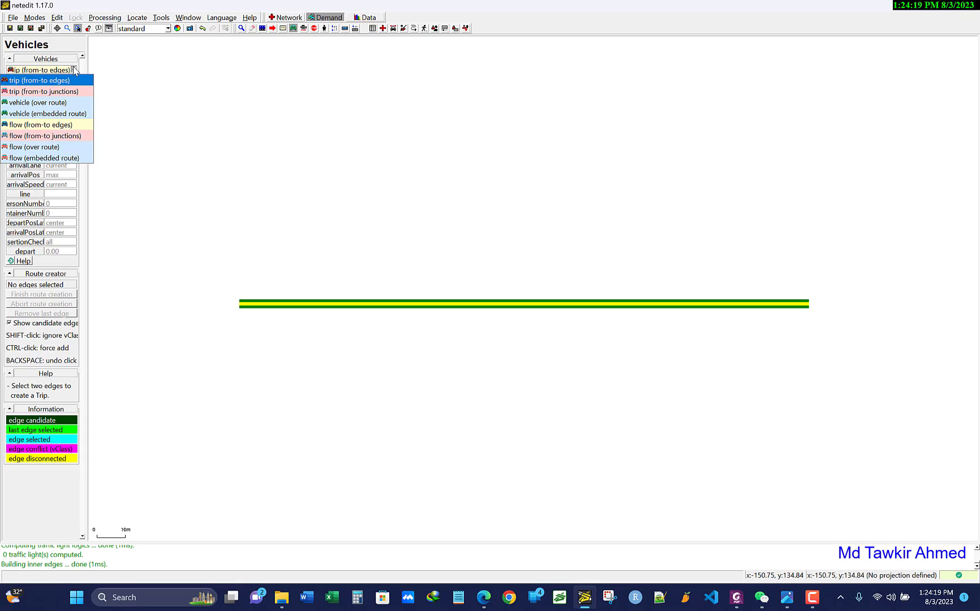
click(75, 71)
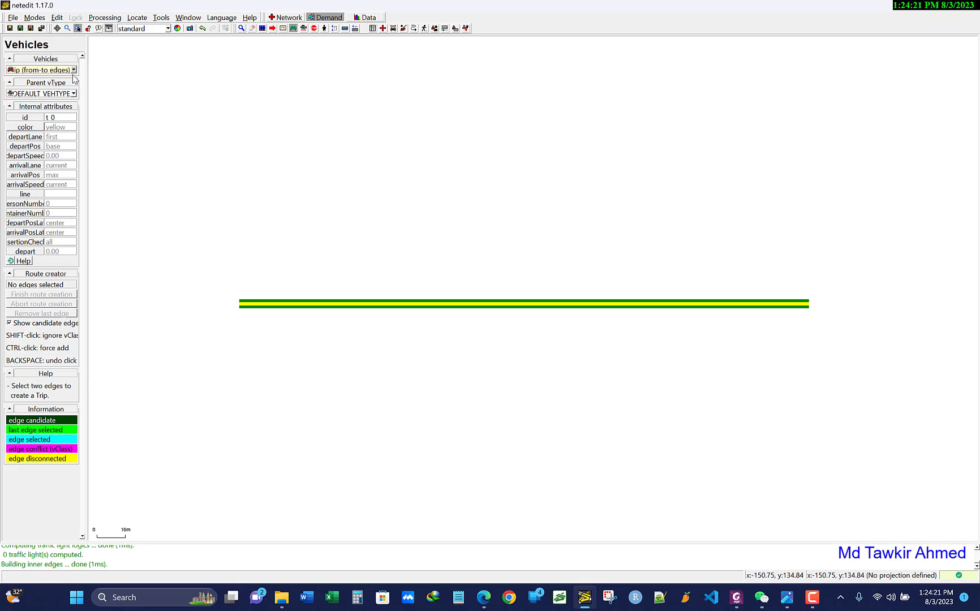
click(74, 93)
click(75, 94)
click(74, 70)
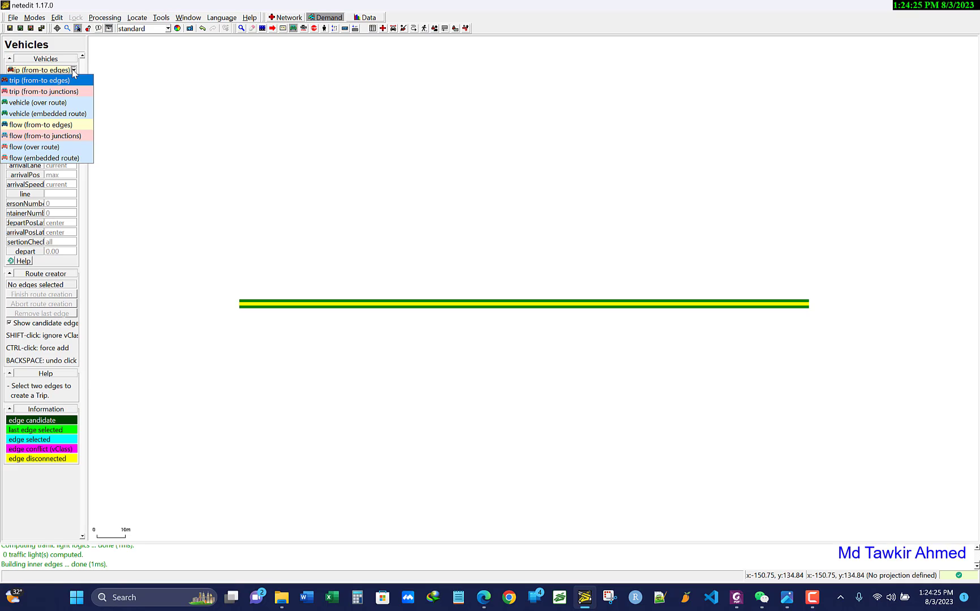
click(74, 70)
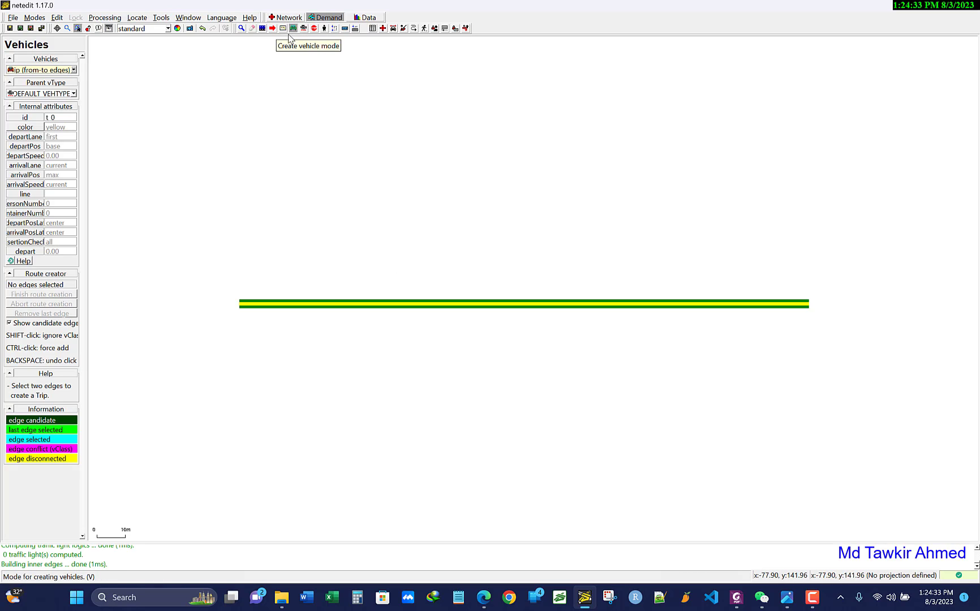
- Create trip t 0 from the left edge to the right edge
click(244, 309)
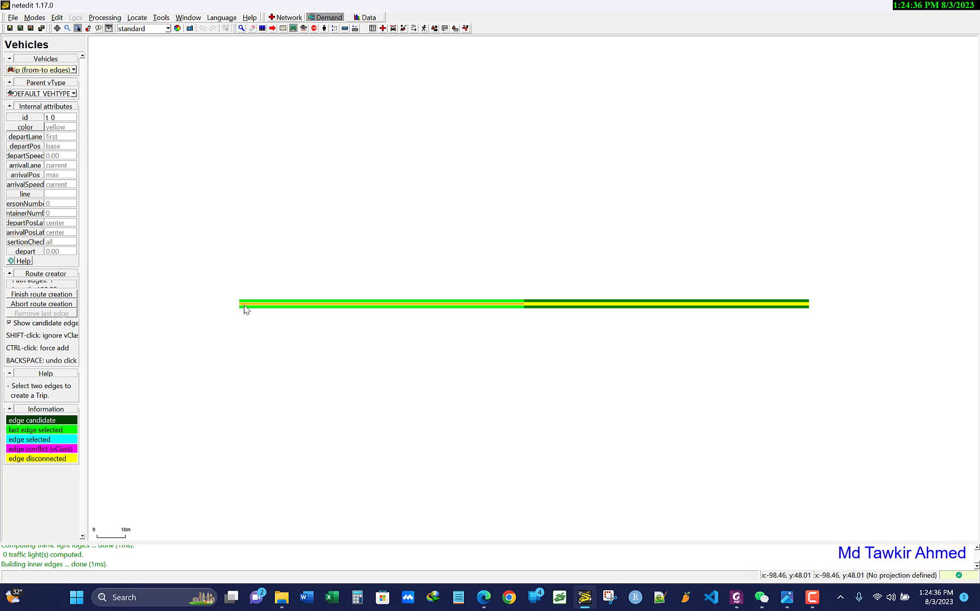
click(571, 306)
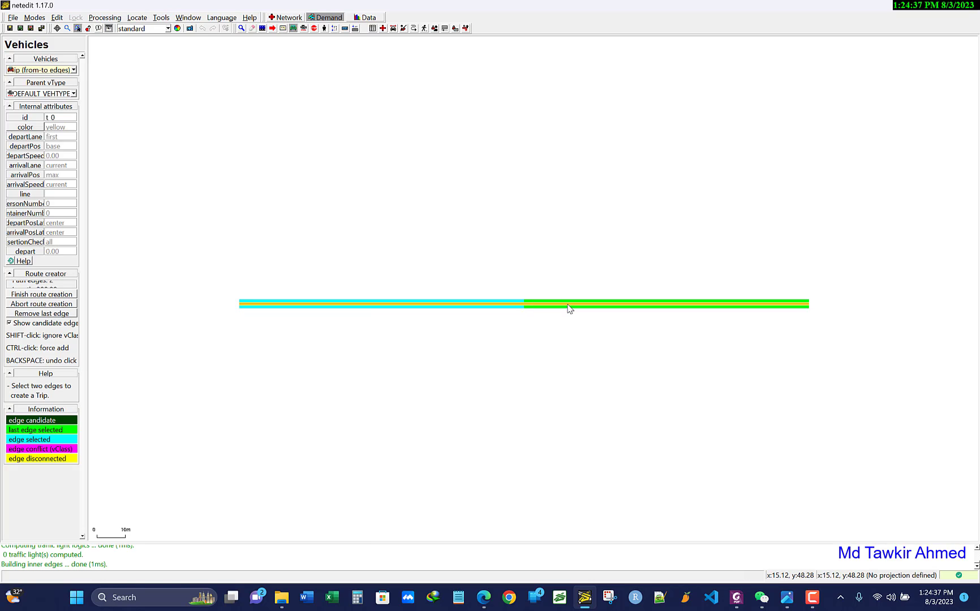
click(43, 295)
scroll(242, 308, up, 10)
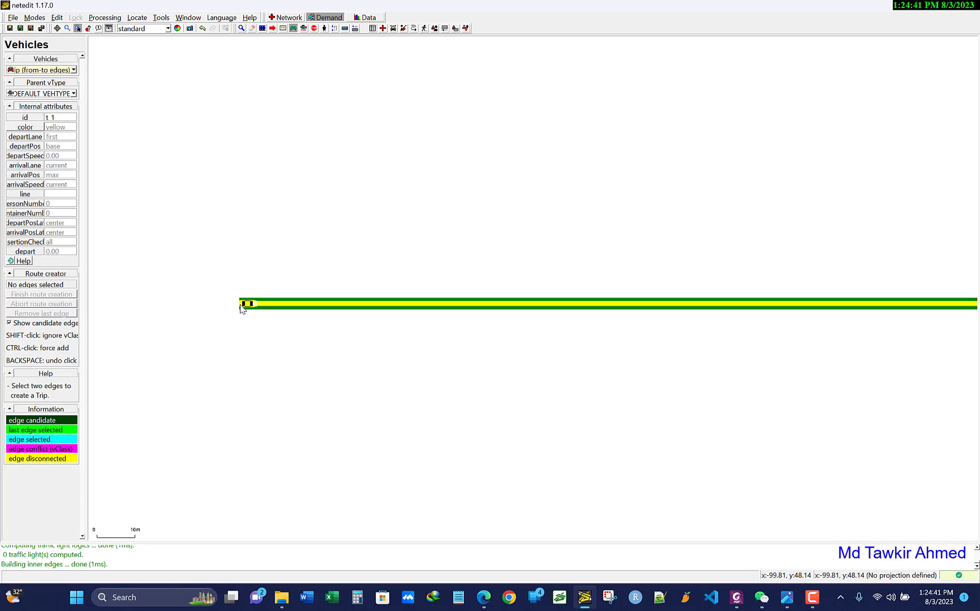
scroll(266, 290, down, 4)
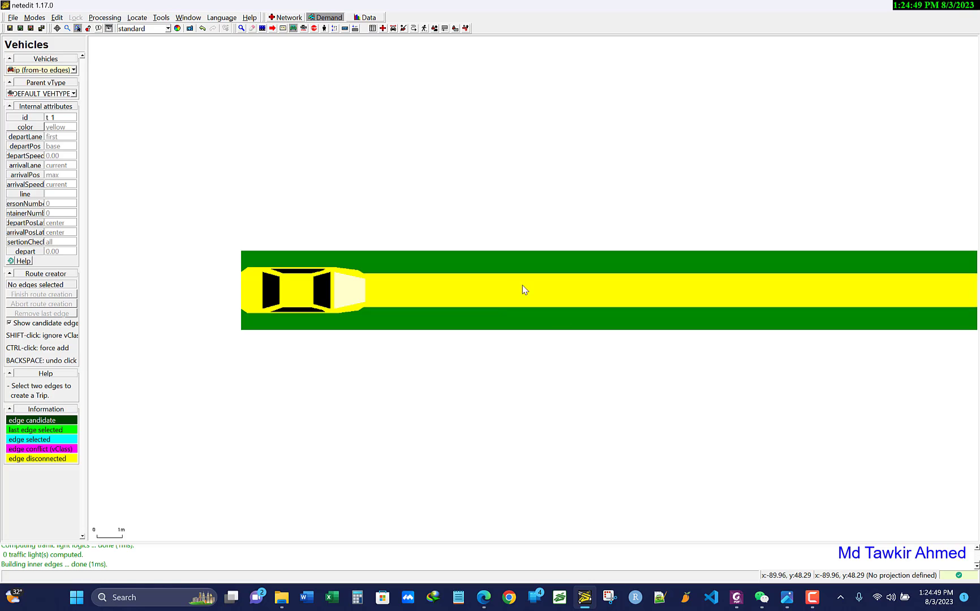
scroll(195, 299, down, 4)
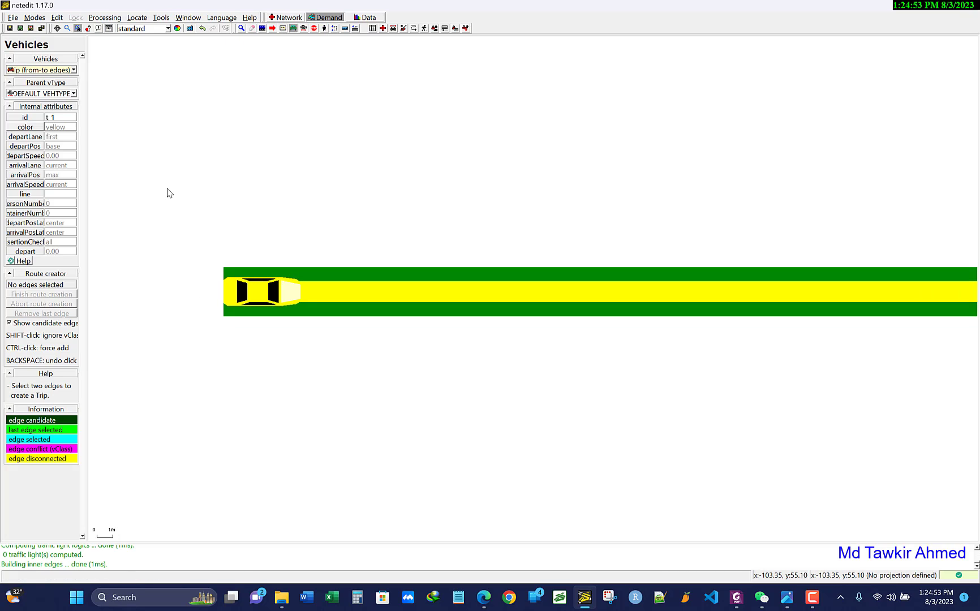
scroll(167, 193, down, 3)
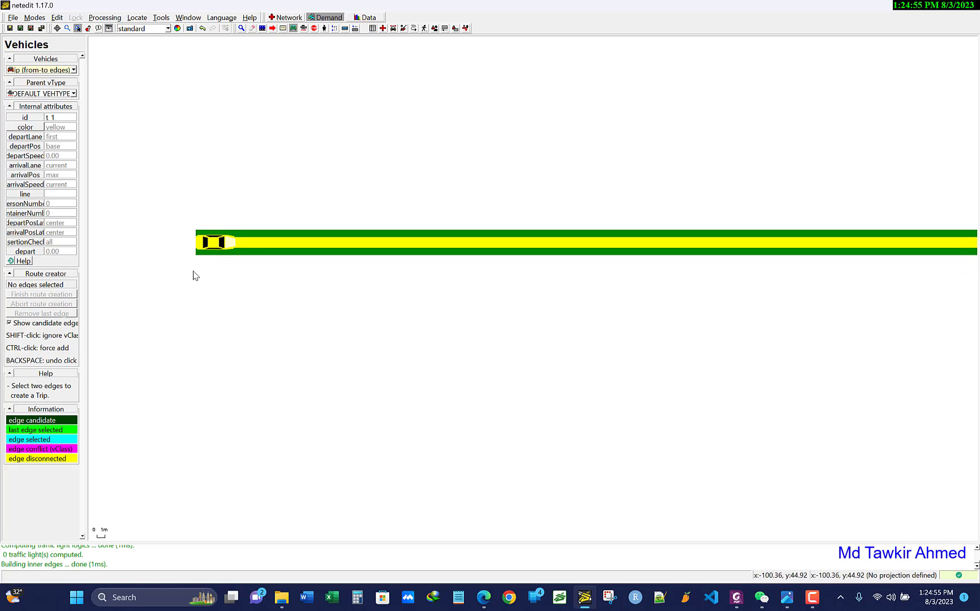
scroll(192, 274, down, 4)
scroll(181, 254, up, 5)
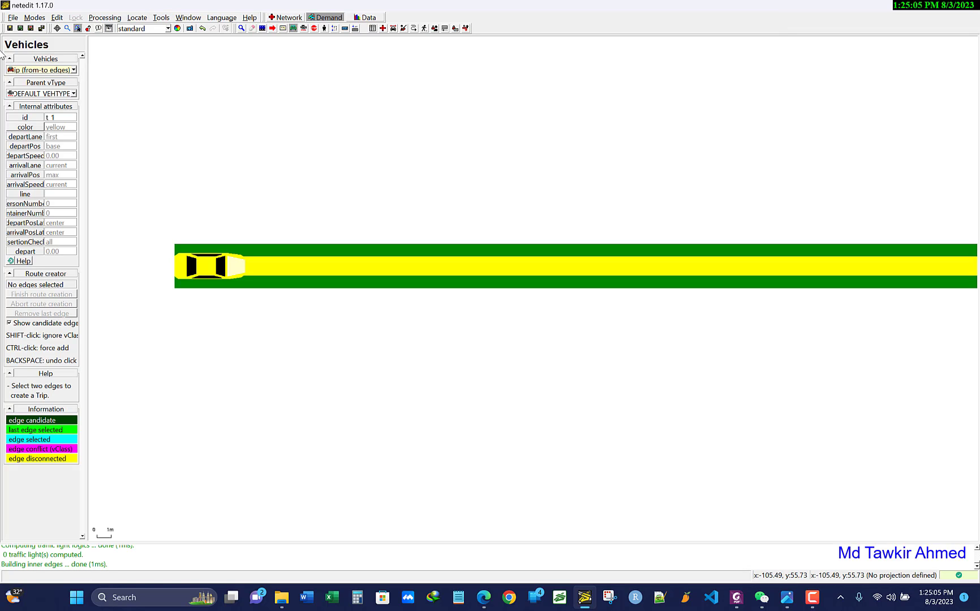
- Save the network as tutorial2.net.xml in D:\SUMO
click(13, 17)
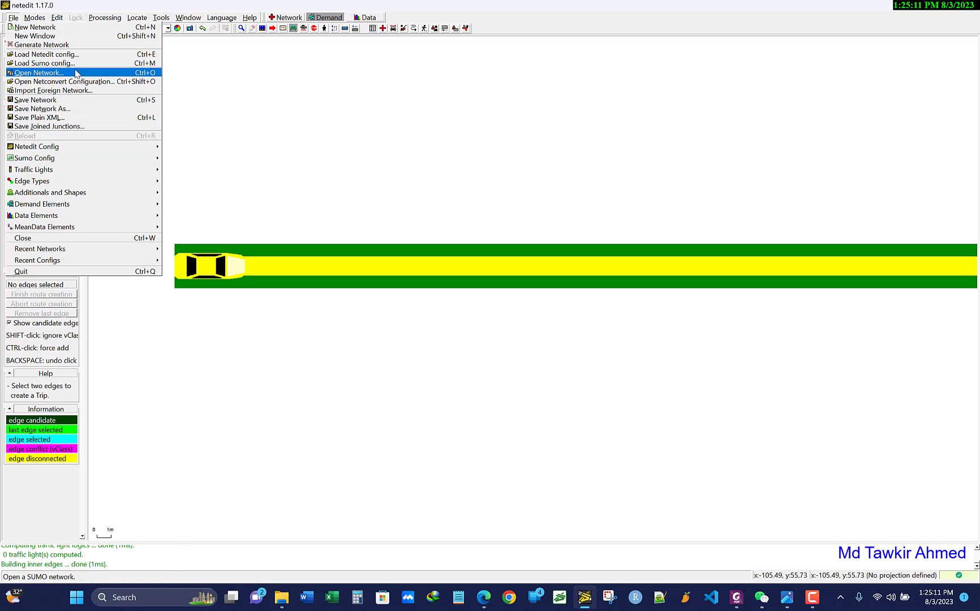
click(77, 107)
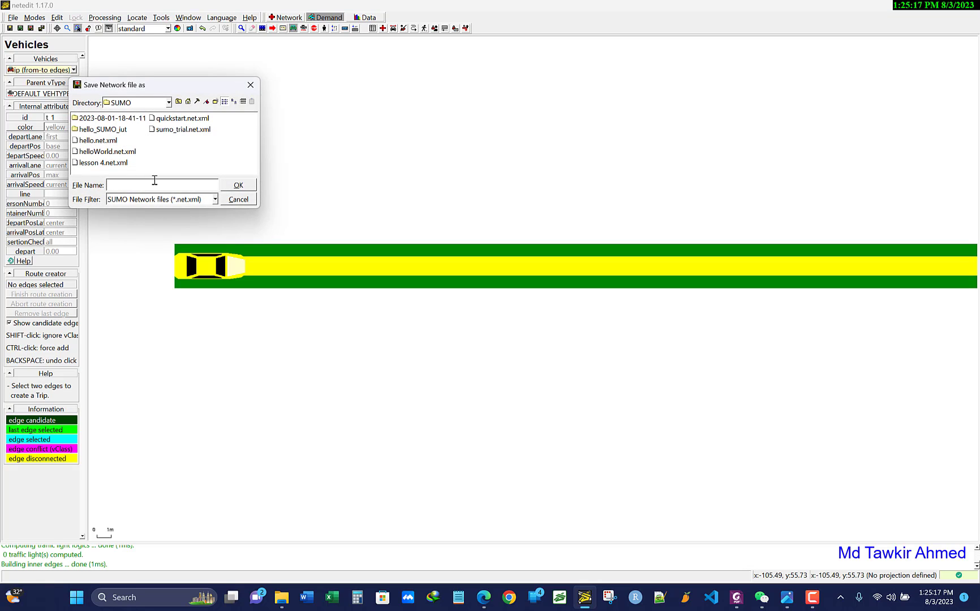
text(tutorial2)
click(238, 185)
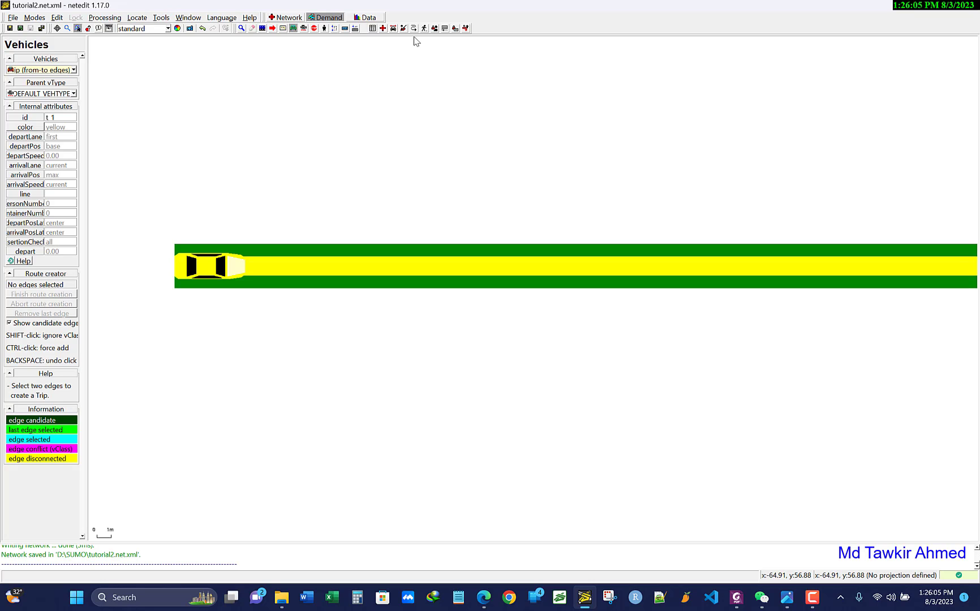
- Open the network in sumo-gui, naming the configuration file lecture02
click(13, 17)
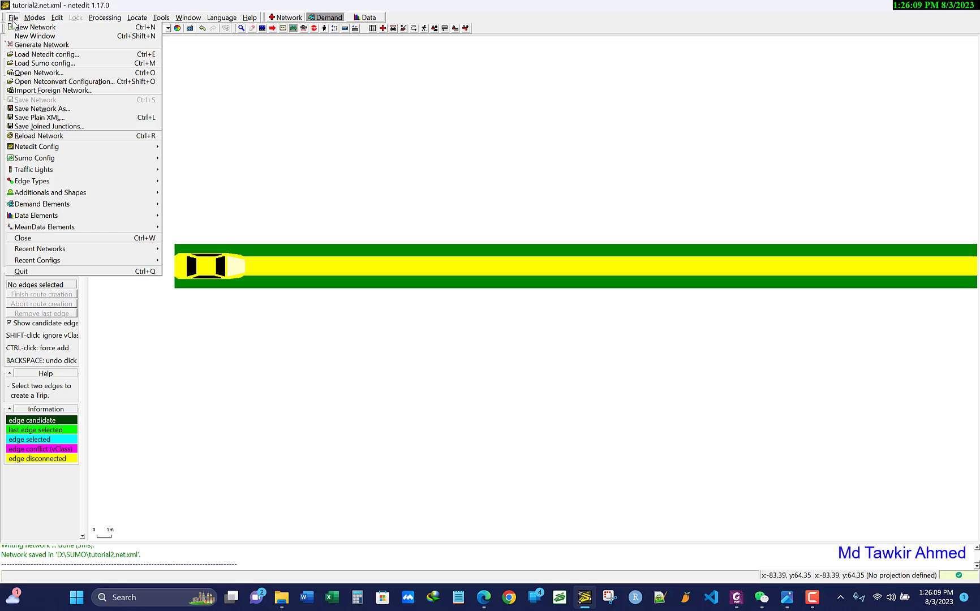
mouse_move(57, 18)
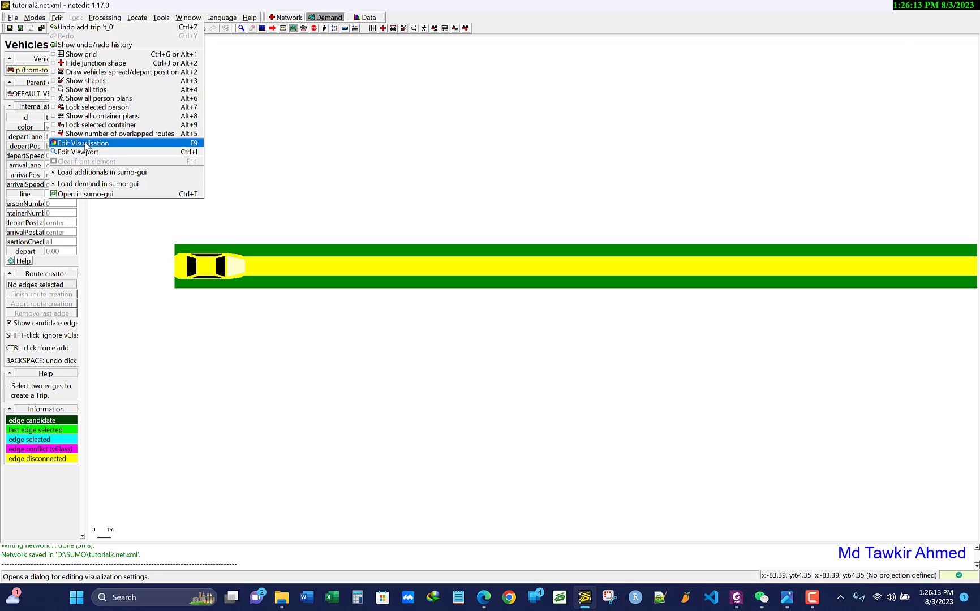
click(120, 196)
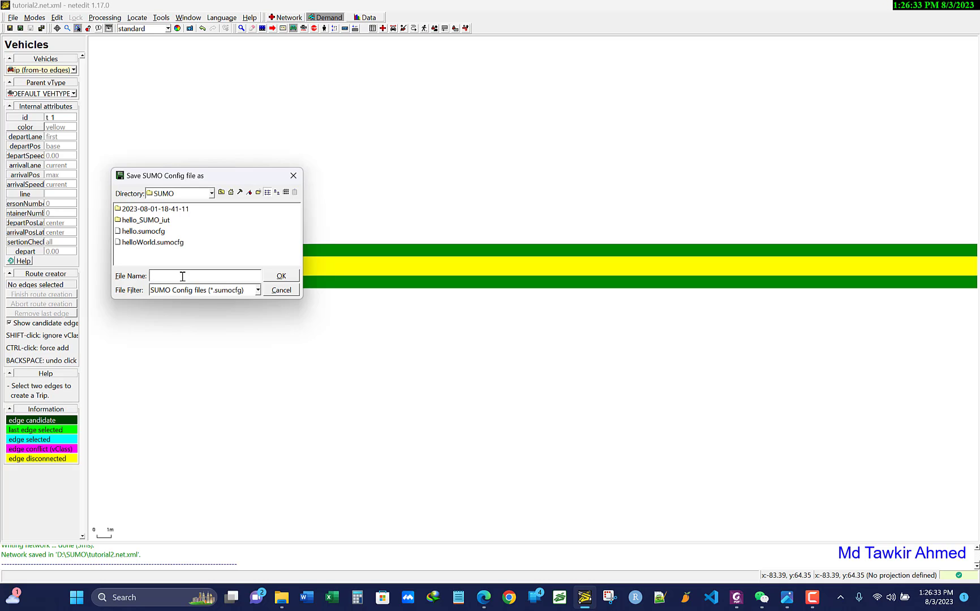
text(lecture02)
- Confirm saving lecture02, zoom to fit the whole road, and open the scheme list
click(290, 277)
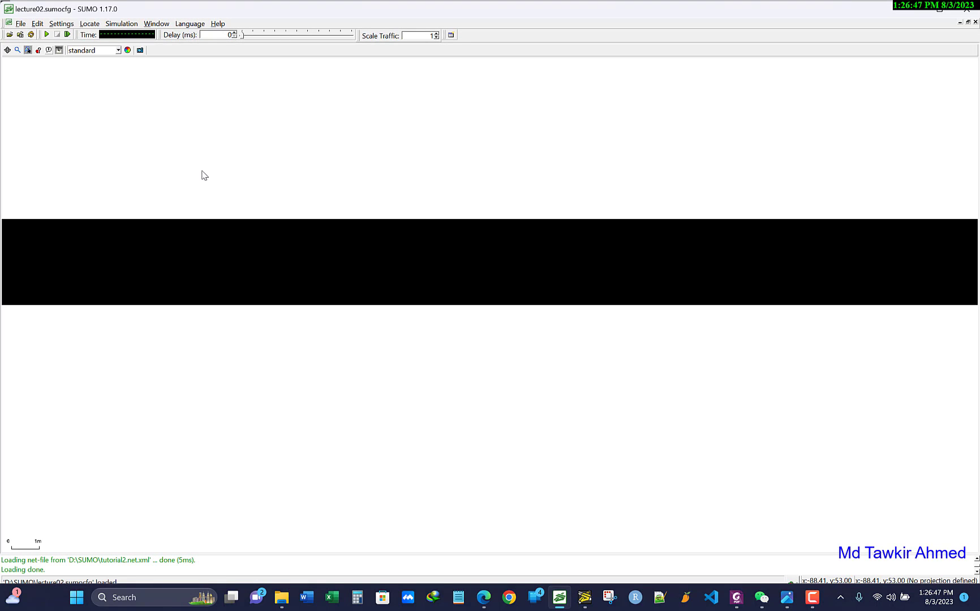
scroll(425, 221, down, 5)
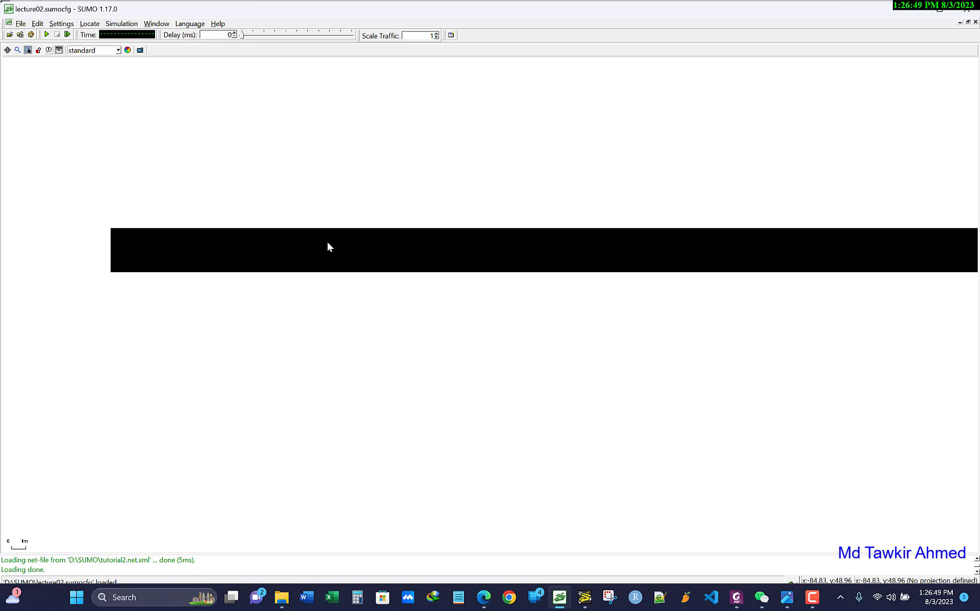
scroll(322, 271, down, 3)
scroll(300, 284, down, 5)
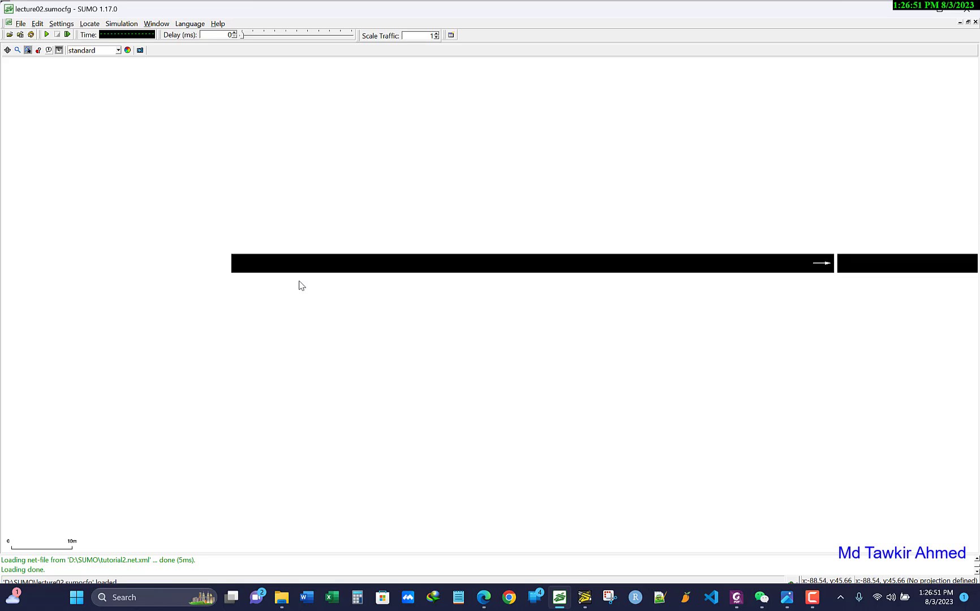
scroll(796, 262, up, 3)
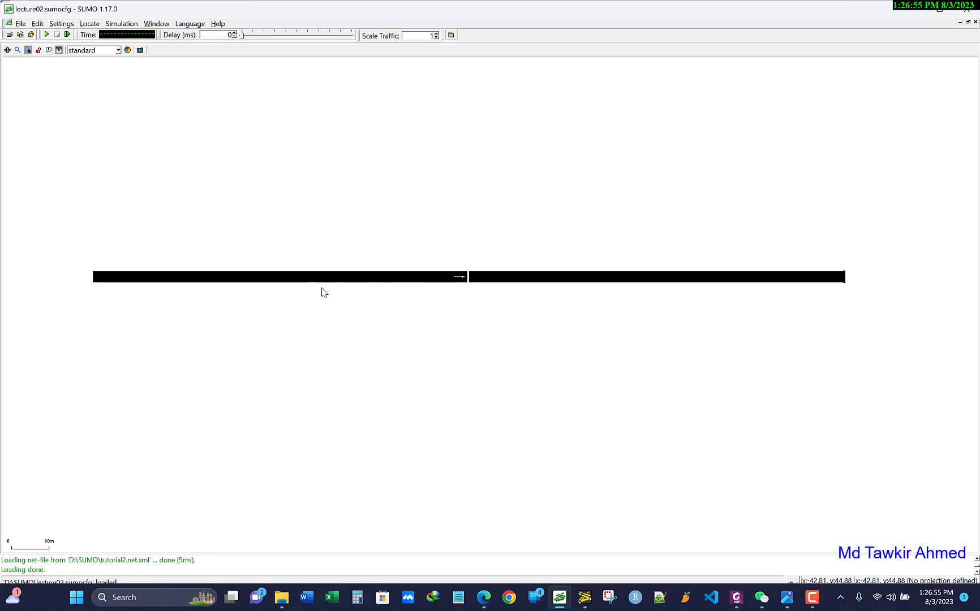
scroll(413, 287, up, 2)
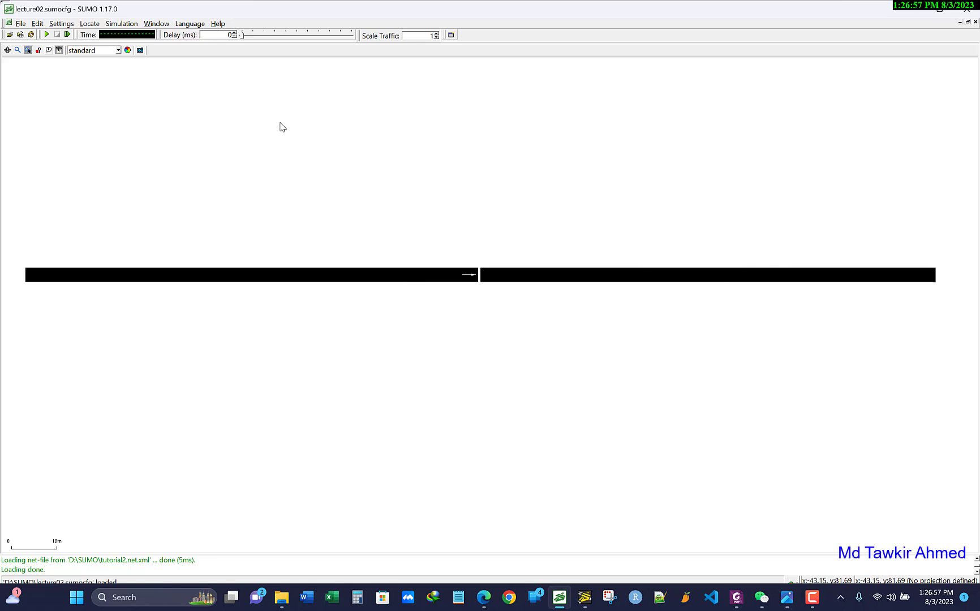
click(117, 51)
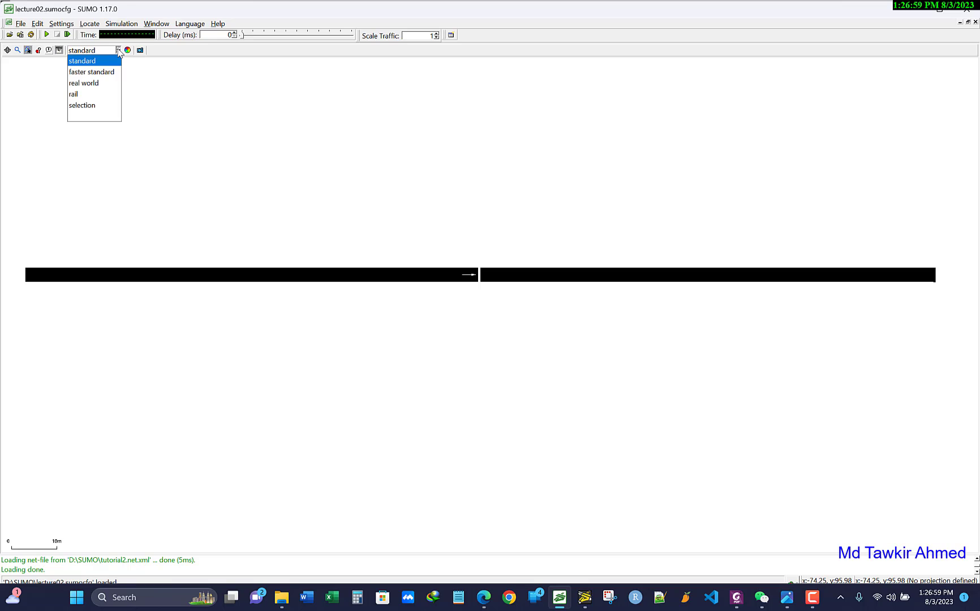
- Apply the 'real world' scheme and set the delay to 80 ms
click(106, 84)
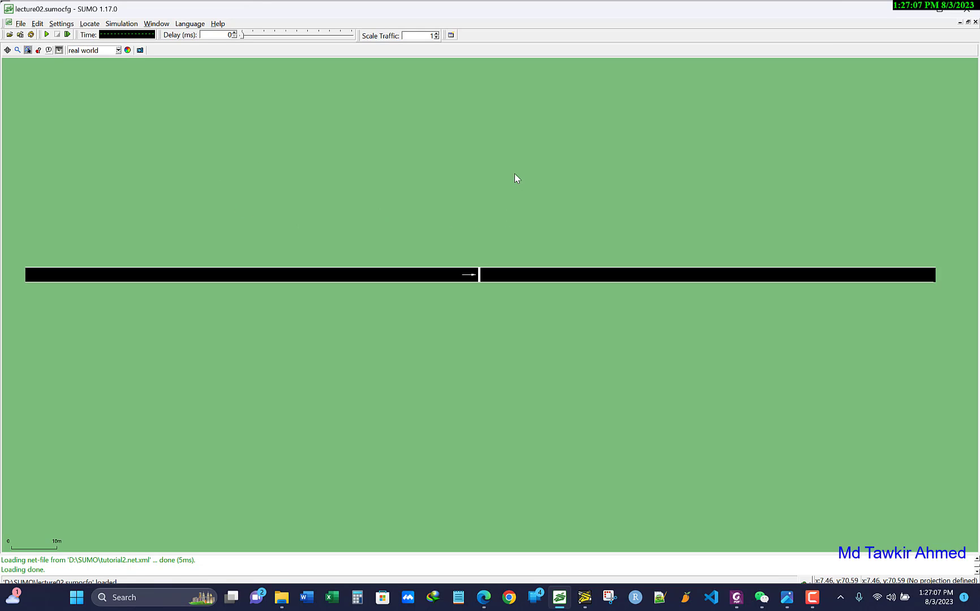
double_click(229, 35)
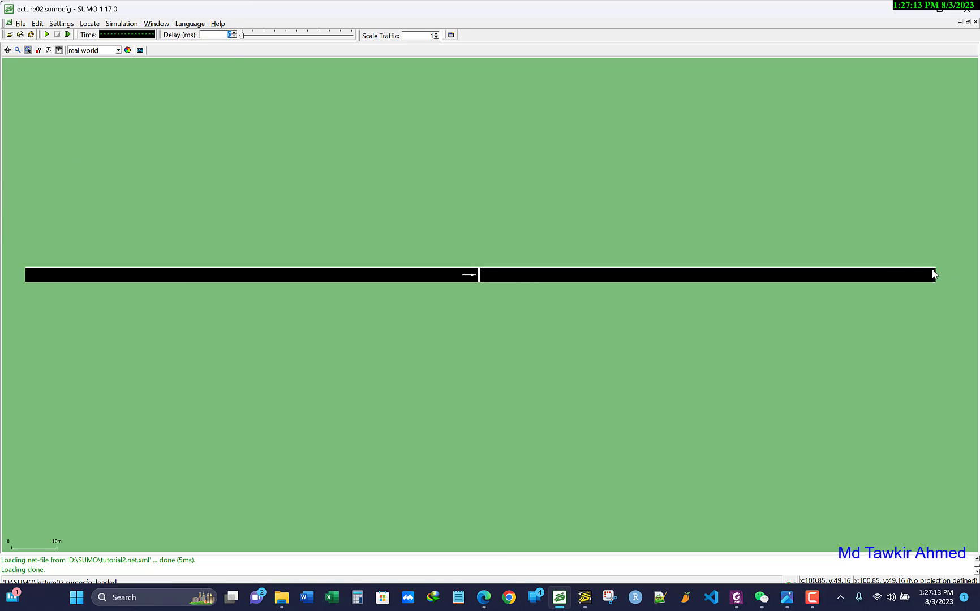
click(418, 35)
click(225, 35)
key(ctrl+a)
text(80)
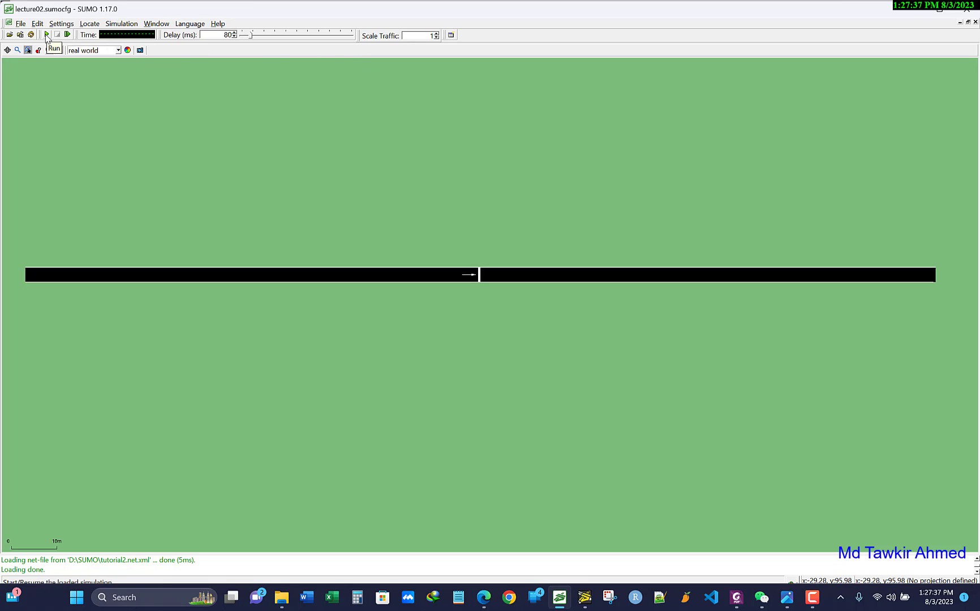
- Run the simulation to completion and close it when it ends
click(122, 24)
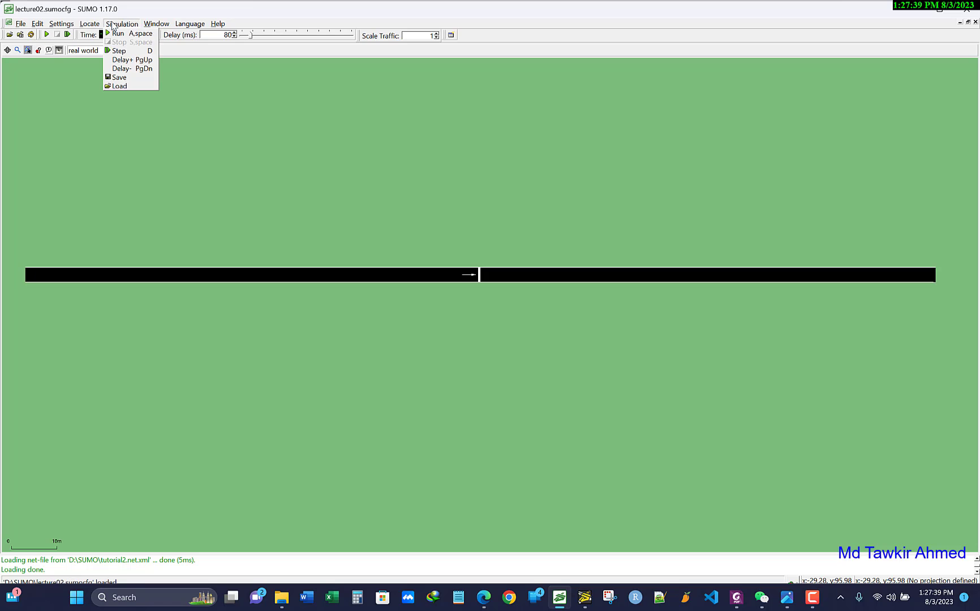
click(161, 8)
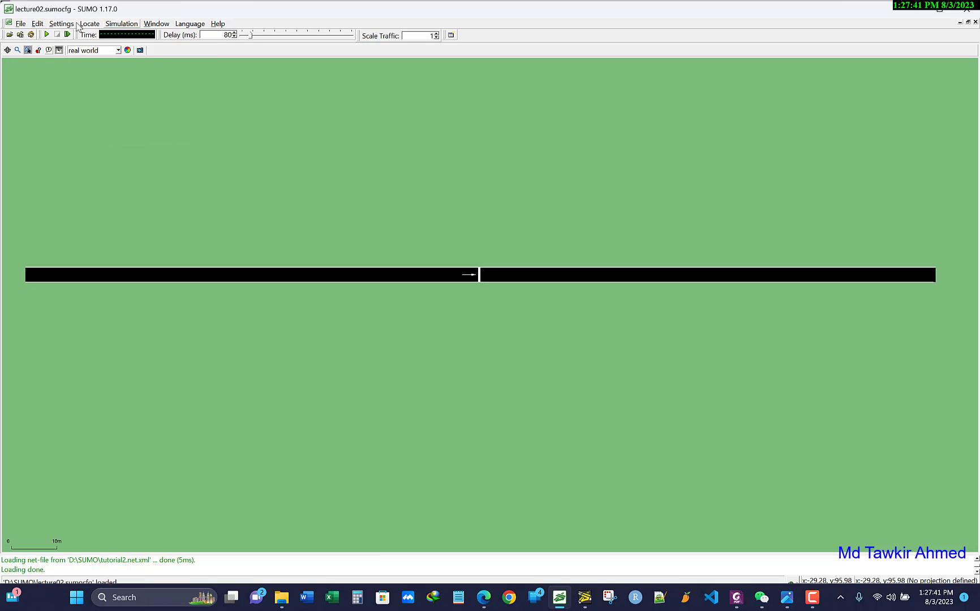
click(47, 34)
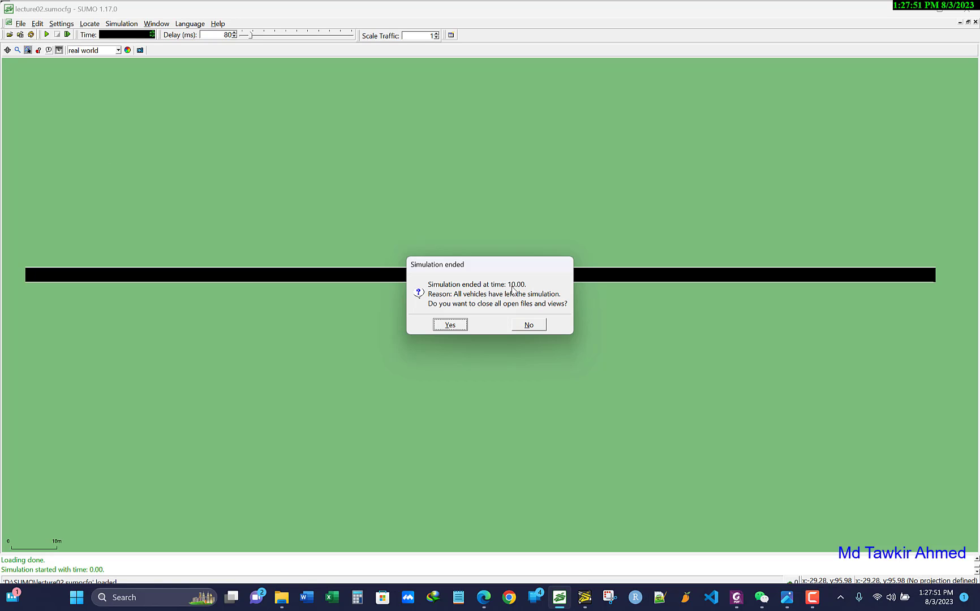
click(450, 325)
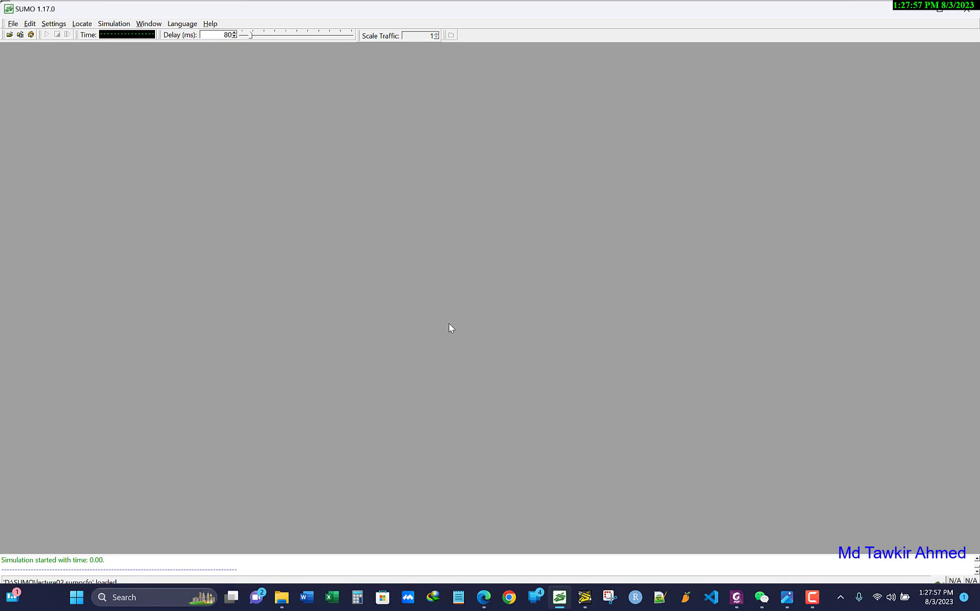
- Load lecture02.sumocfg from the SUMO folder via Open Simulation
click(13, 24)
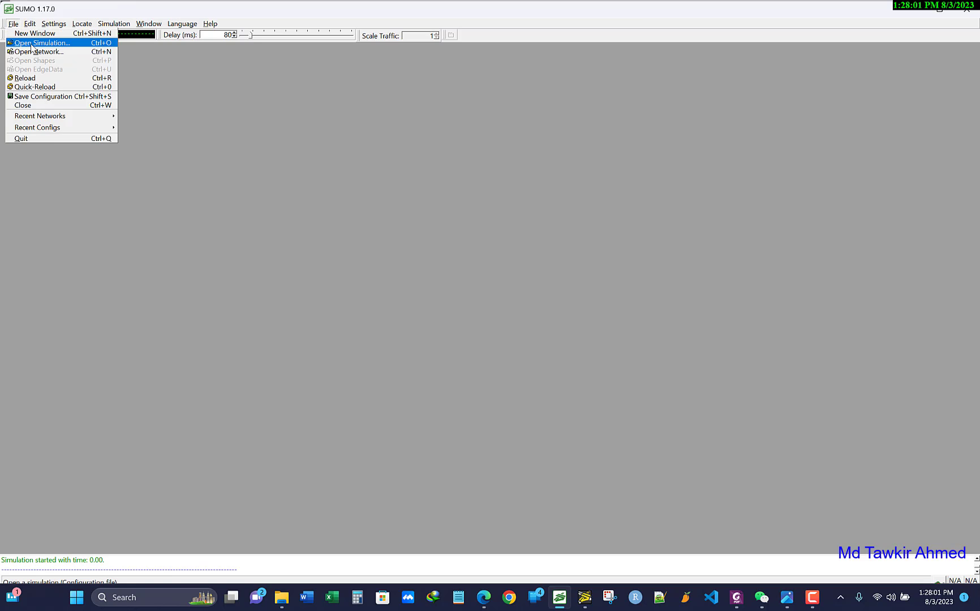
click(33, 44)
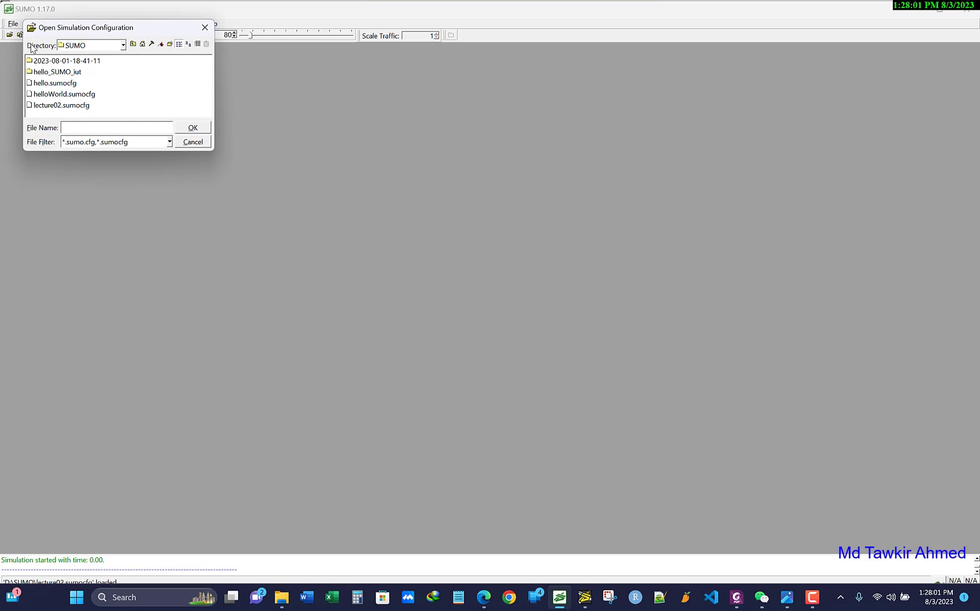
click(75, 105)
click(206, 132)
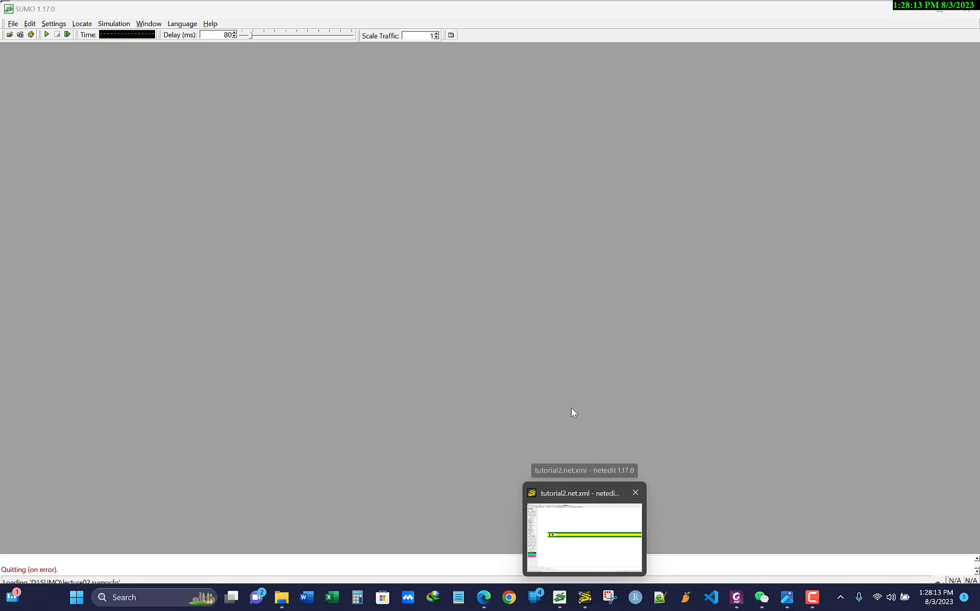
click(12, 23)
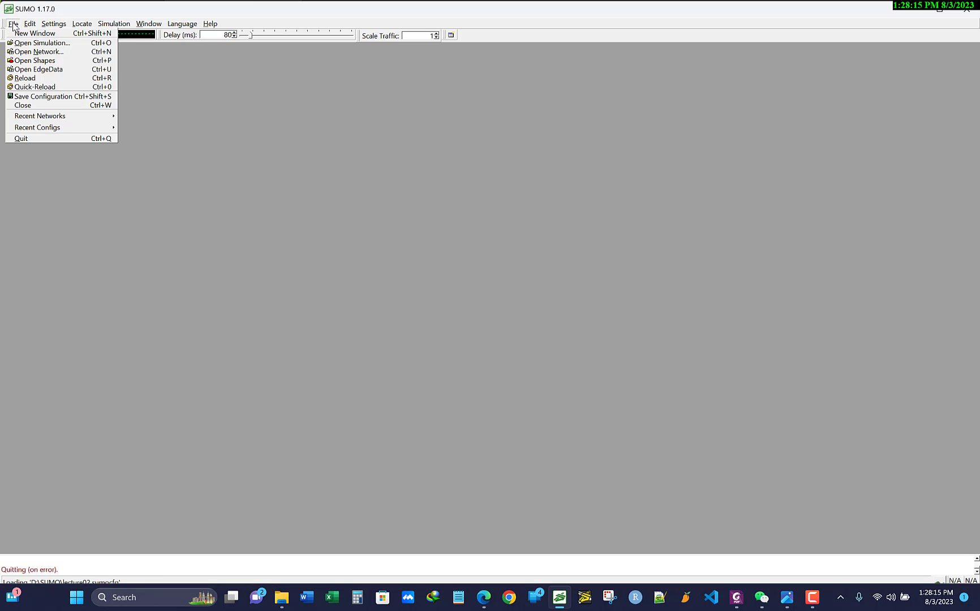
click(39, 43)
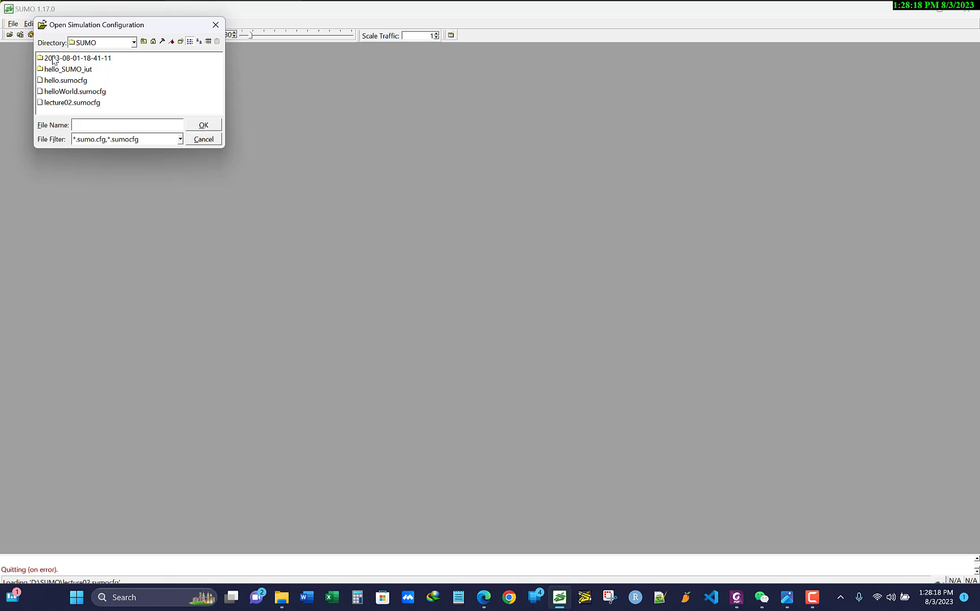
double_click(82, 103)
click(214, 125)
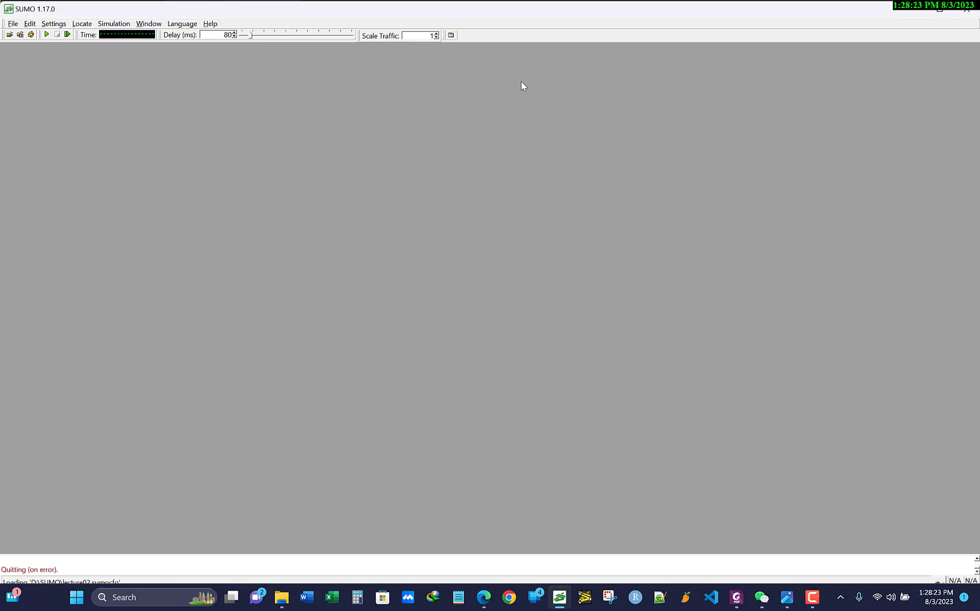
- Return to sumo-gui and load the lecture02 simulation once more
key(alt+Tab)
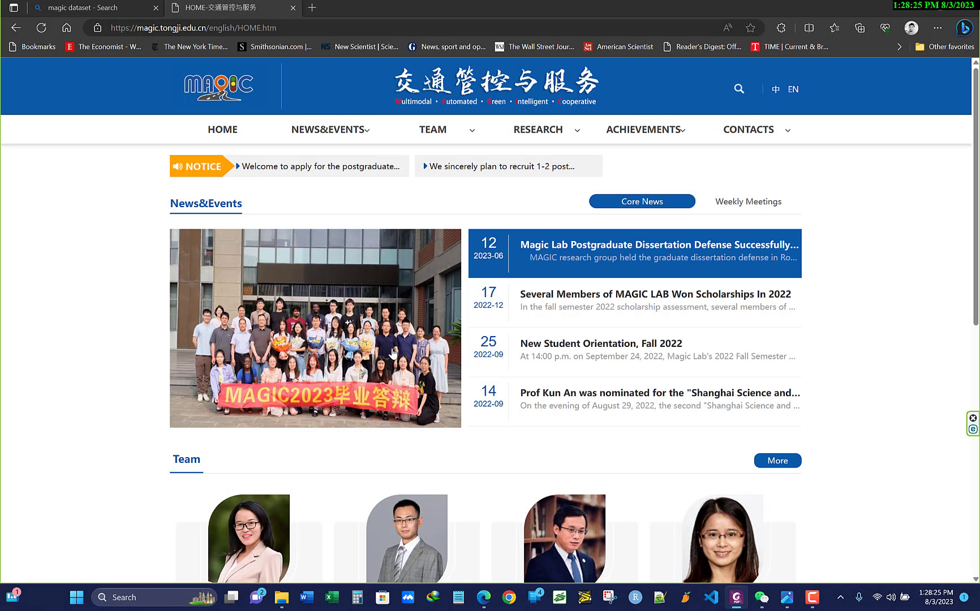
click(563, 600)
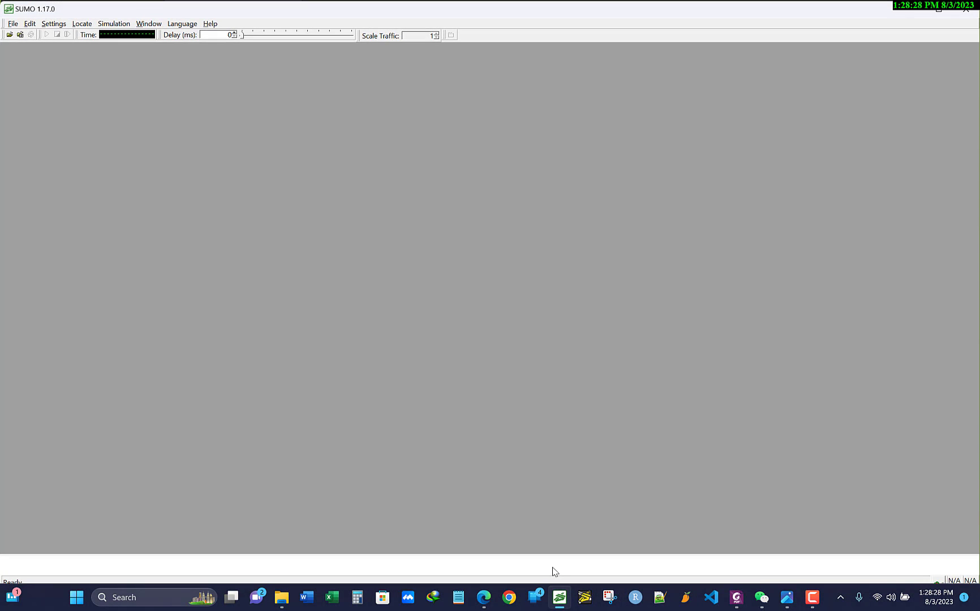
click(12, 23)
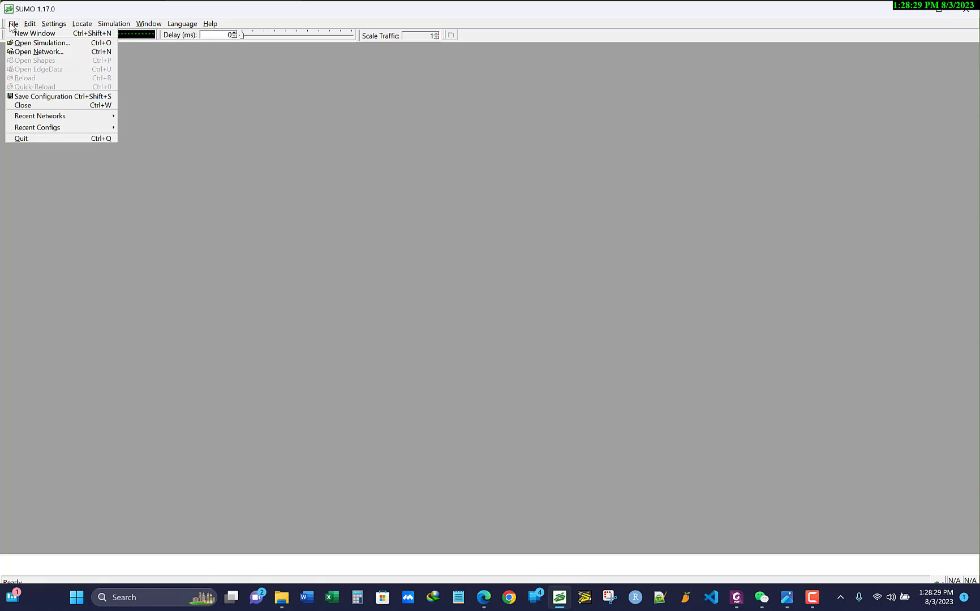
click(51, 43)
click(94, 104)
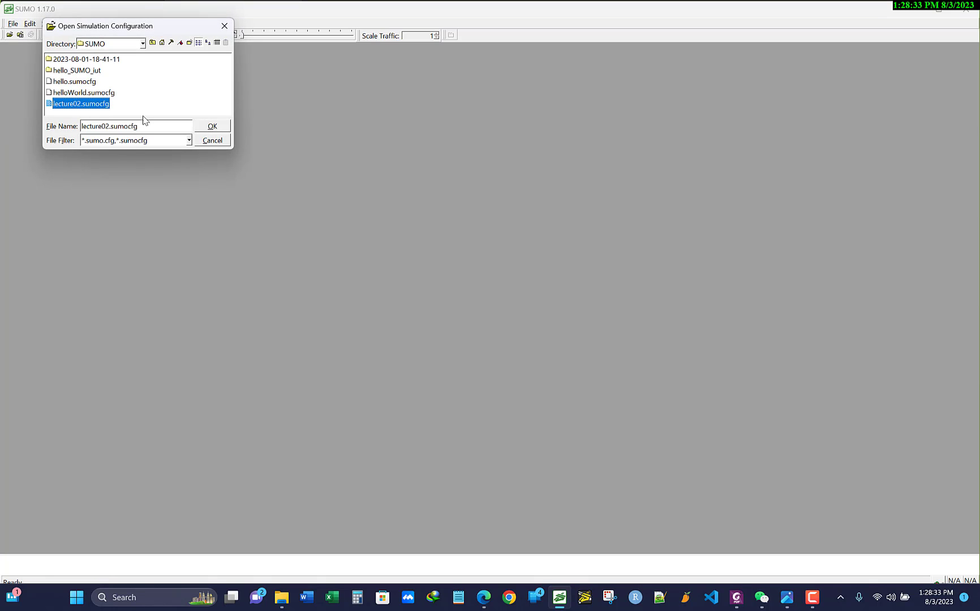
click(217, 129)
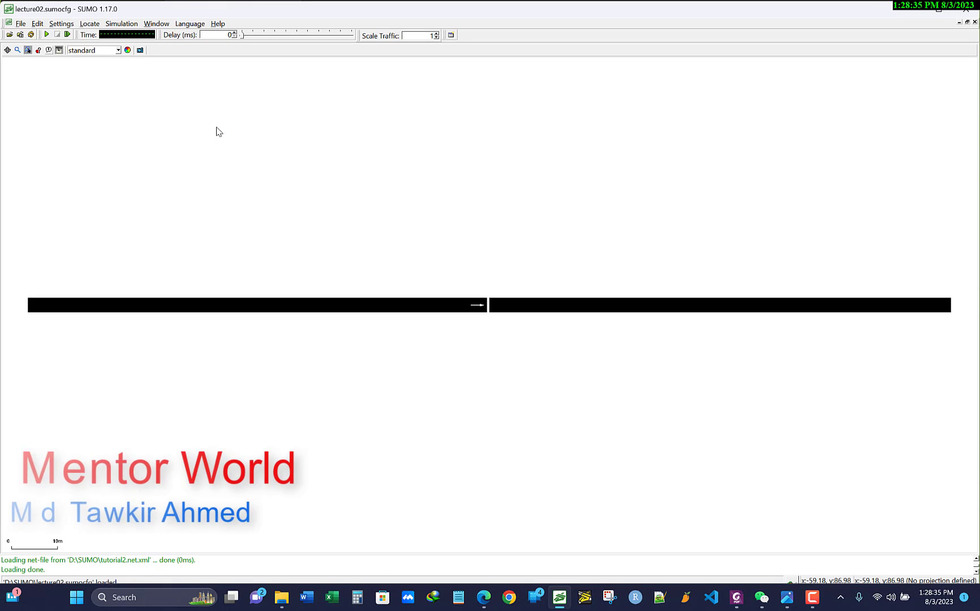
- Apply the real world scheme with a 150 ms delay and run lecture02 to time 10.00, keeping the network loaded
click(119, 50)
click(103, 82)
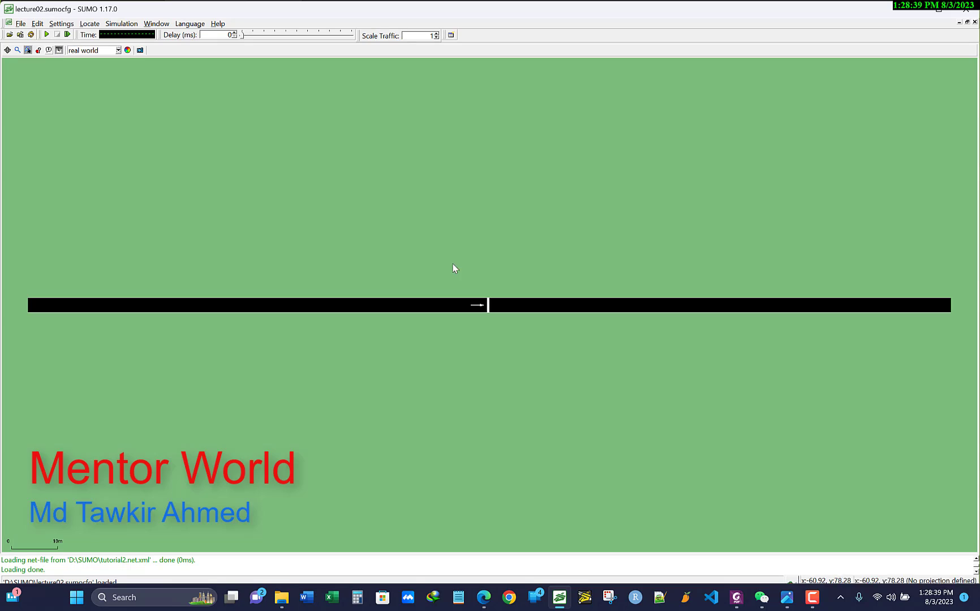
drag(225, 34, 275, 35)
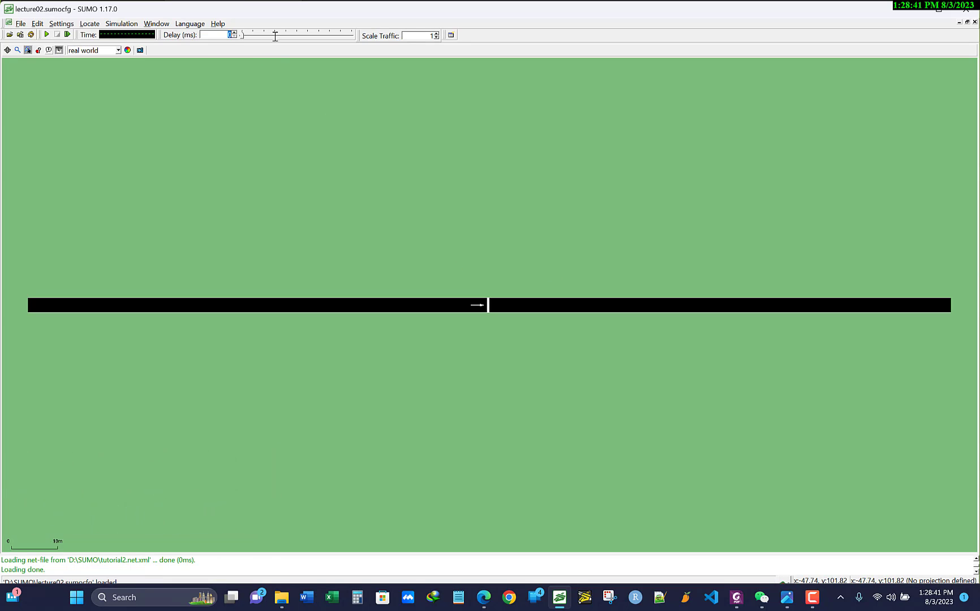
text(12)
text(0)
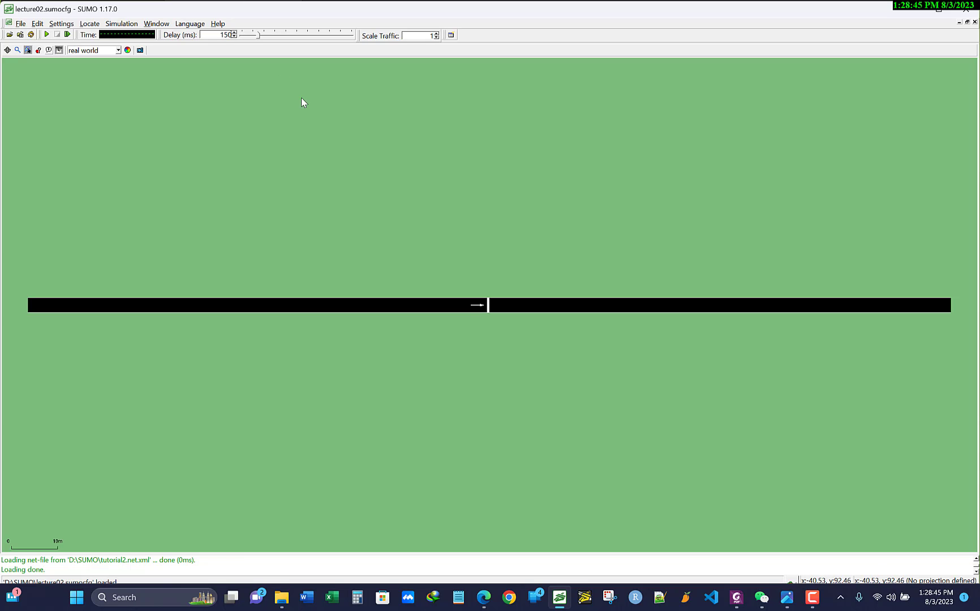
click(46, 35)
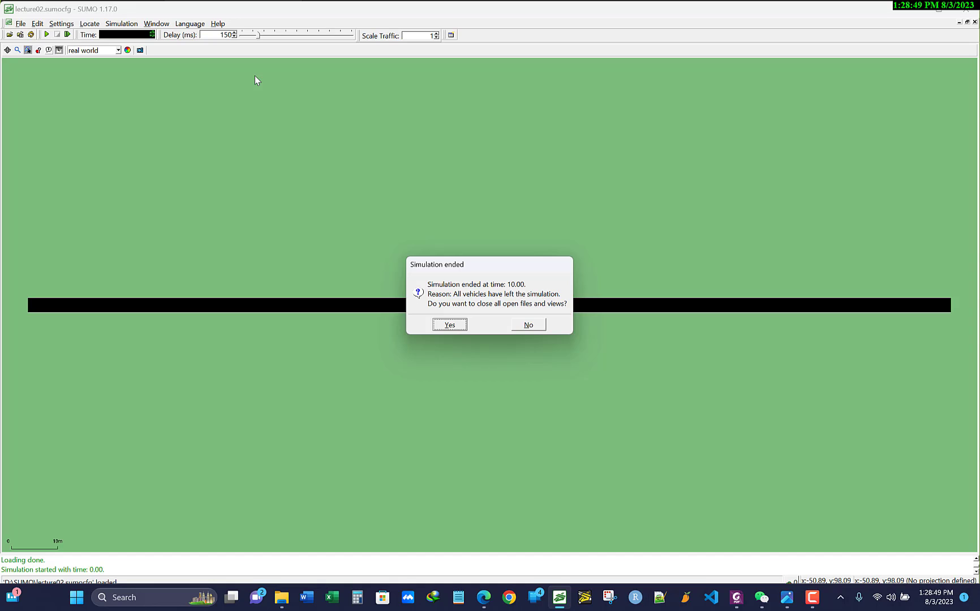
click(529, 325)
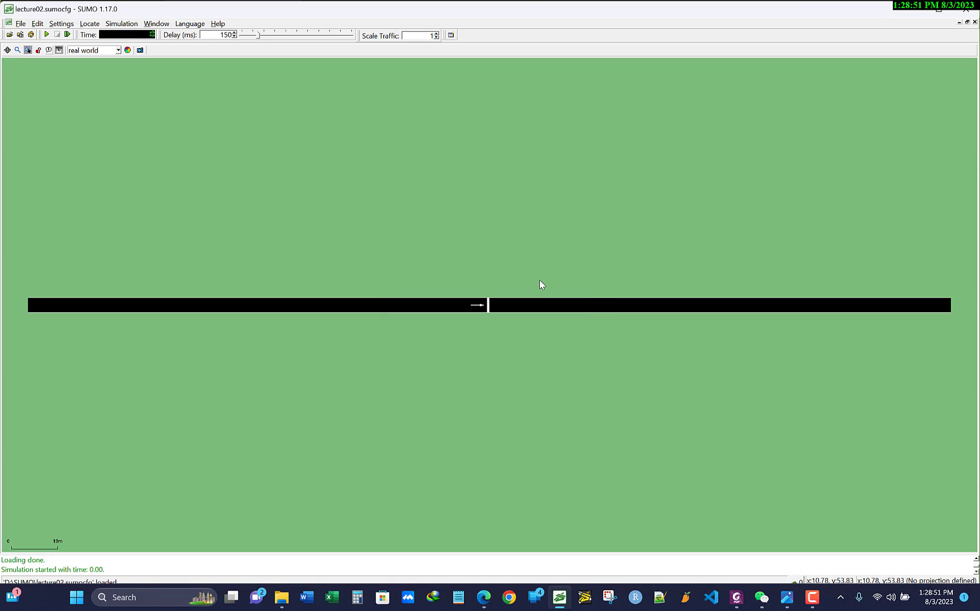